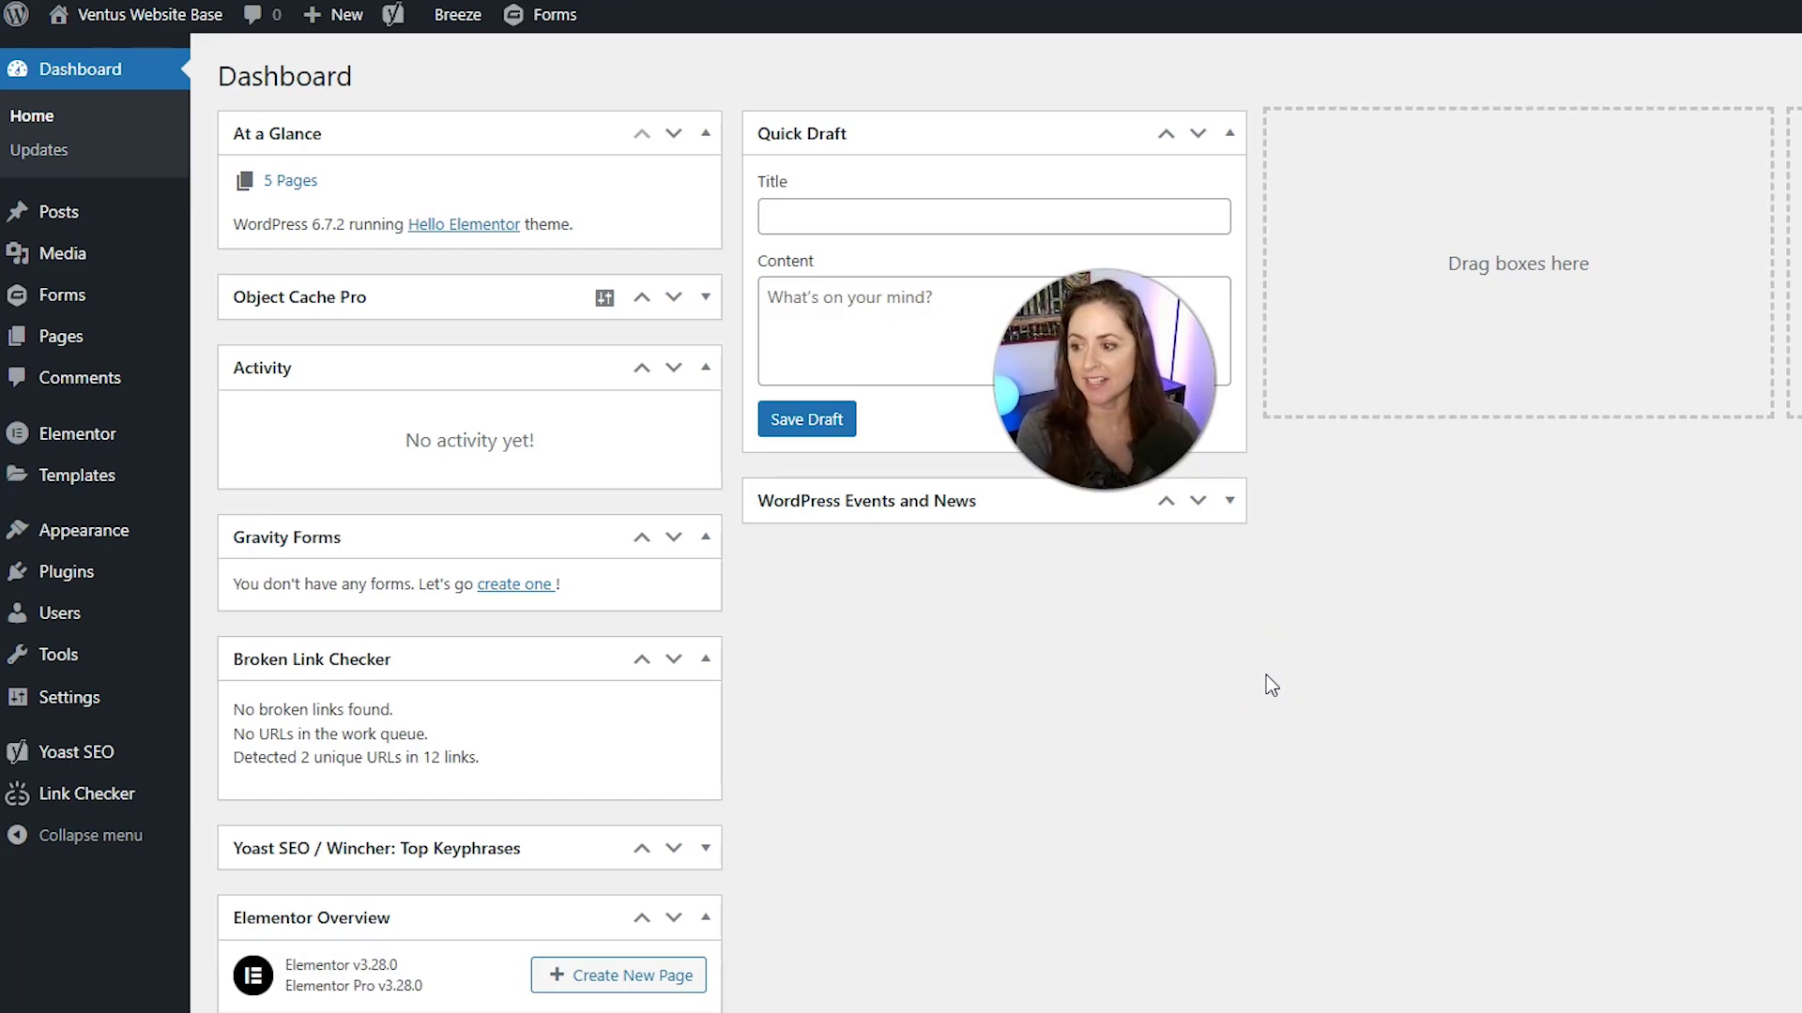
Create a new post titled 'This a Post' with the body paragraph 'Blah blah'.
{"action": "left_click", "coordinate": [109, 233]}
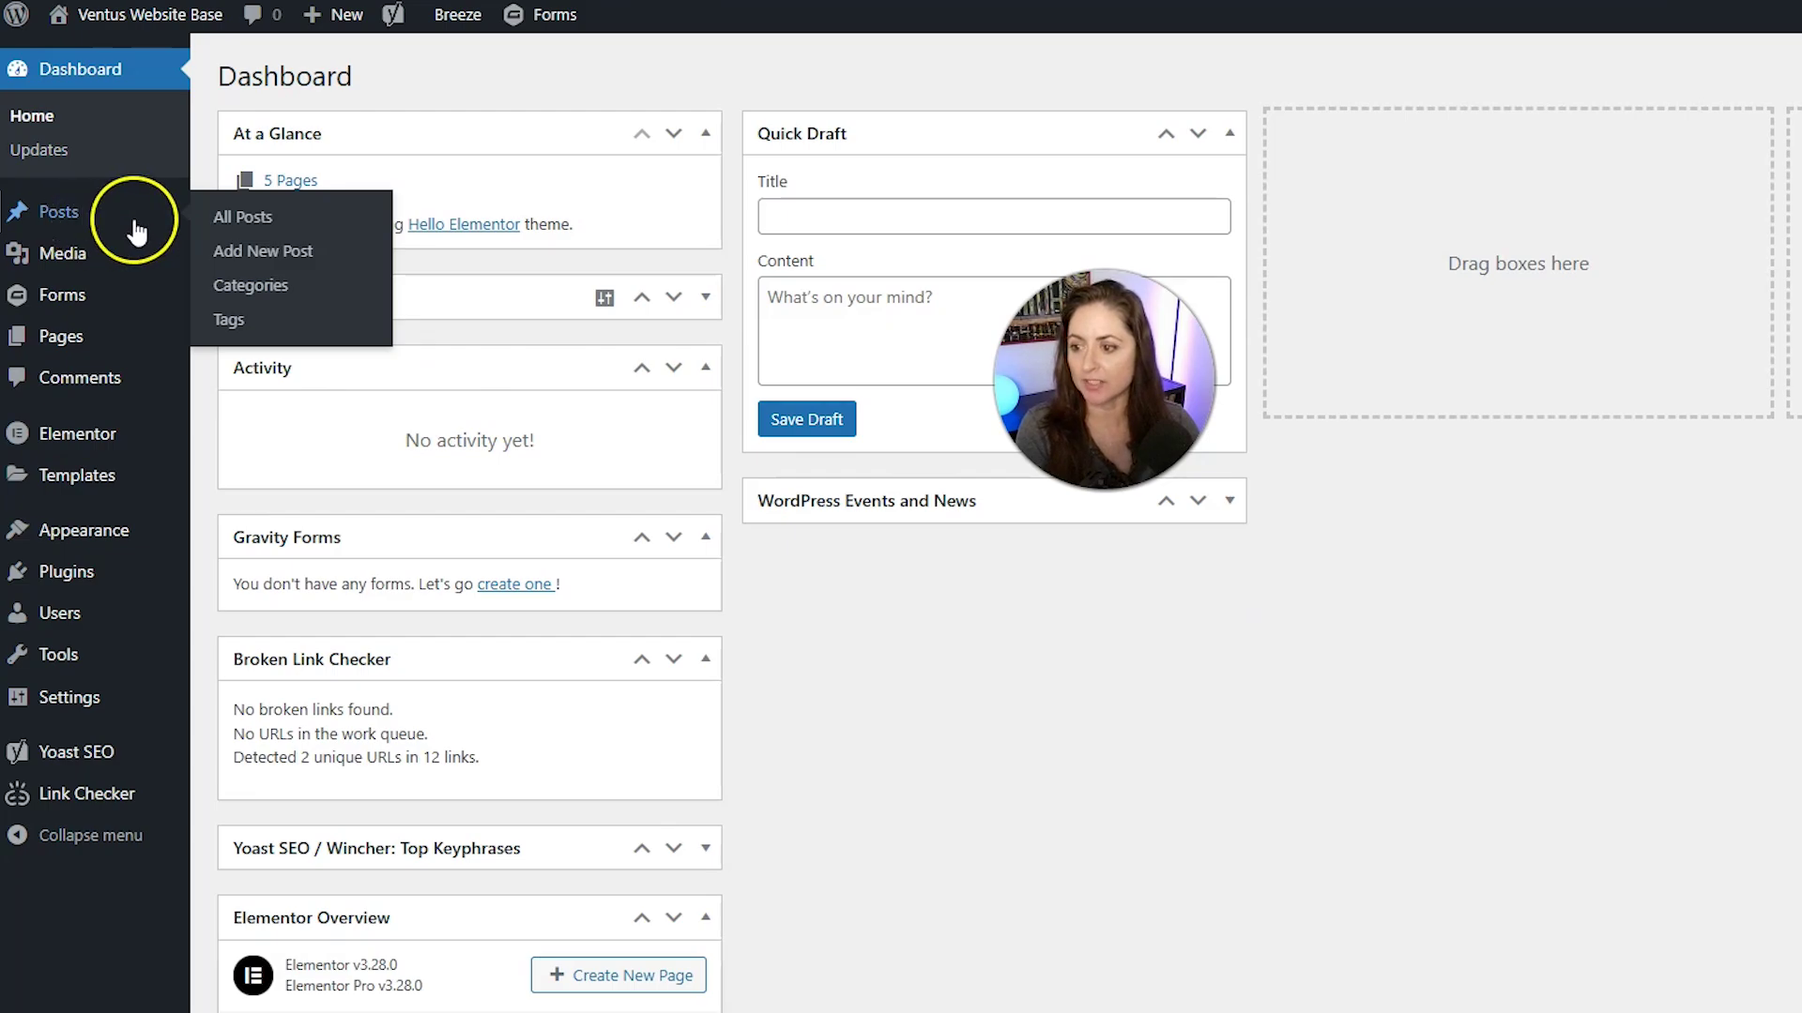
{"action": "left_click", "coordinate": [275, 262]}
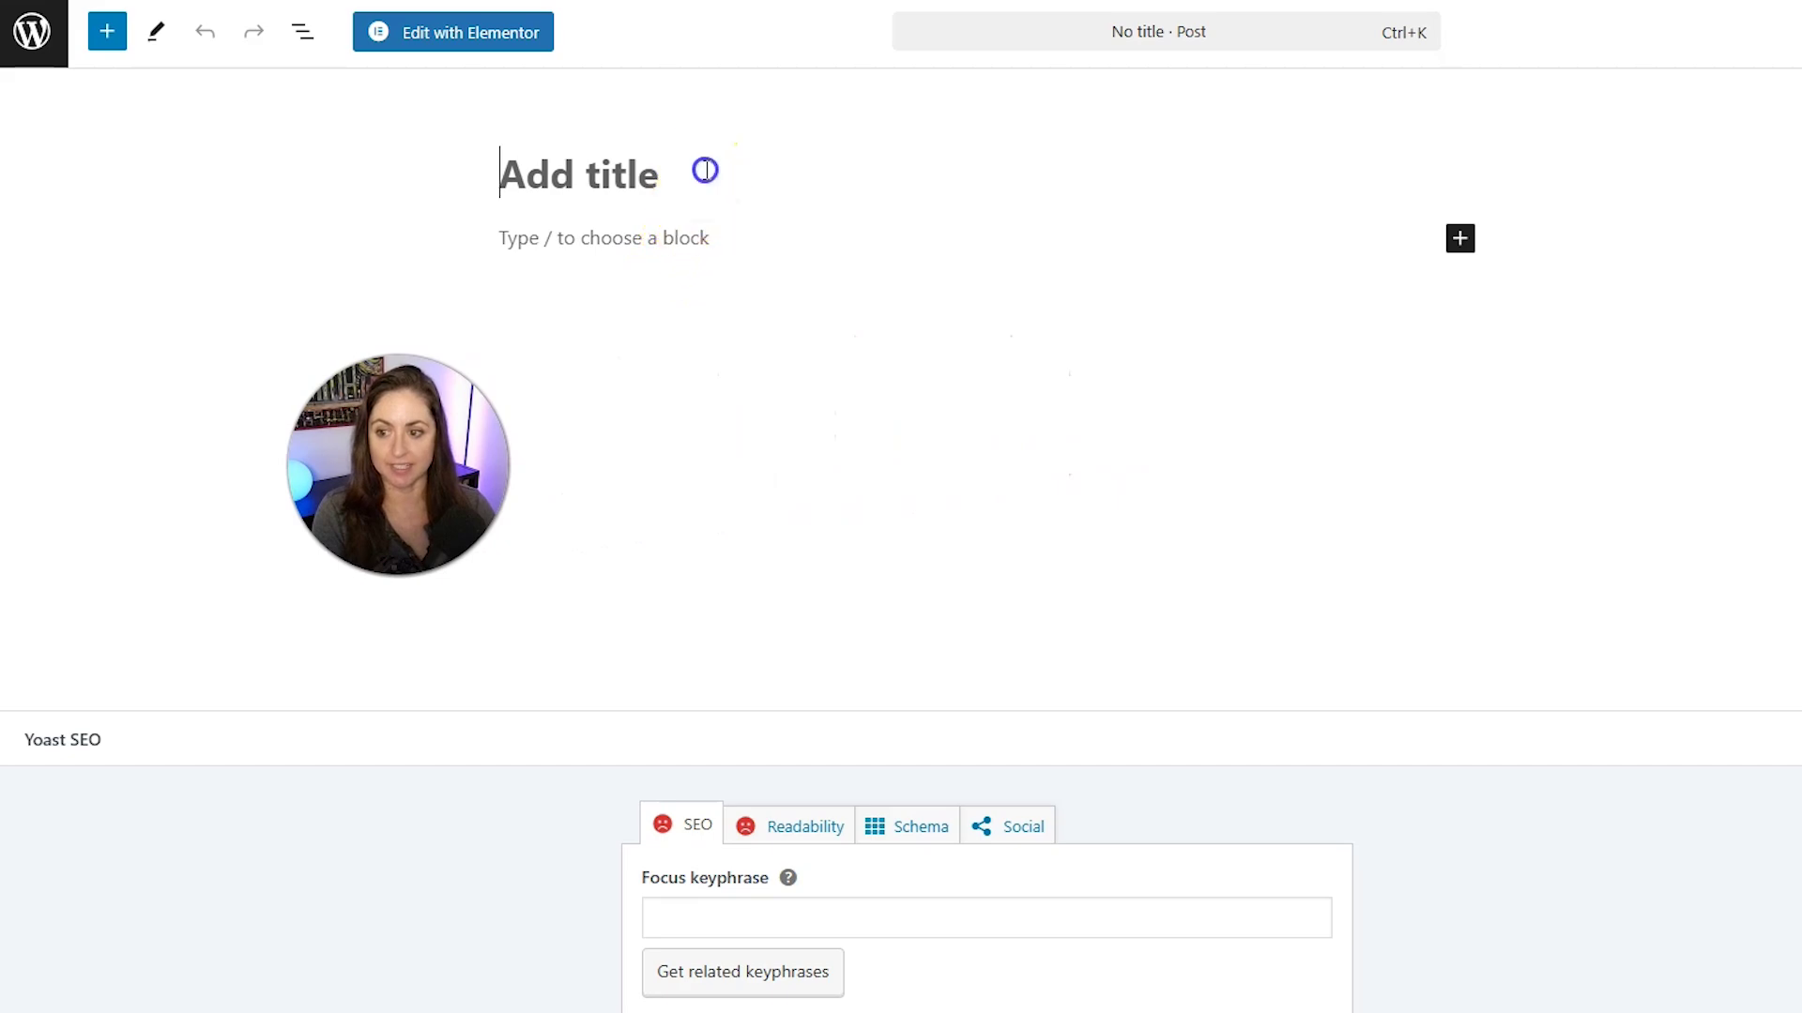
{"action": "type", "text": "This a "}
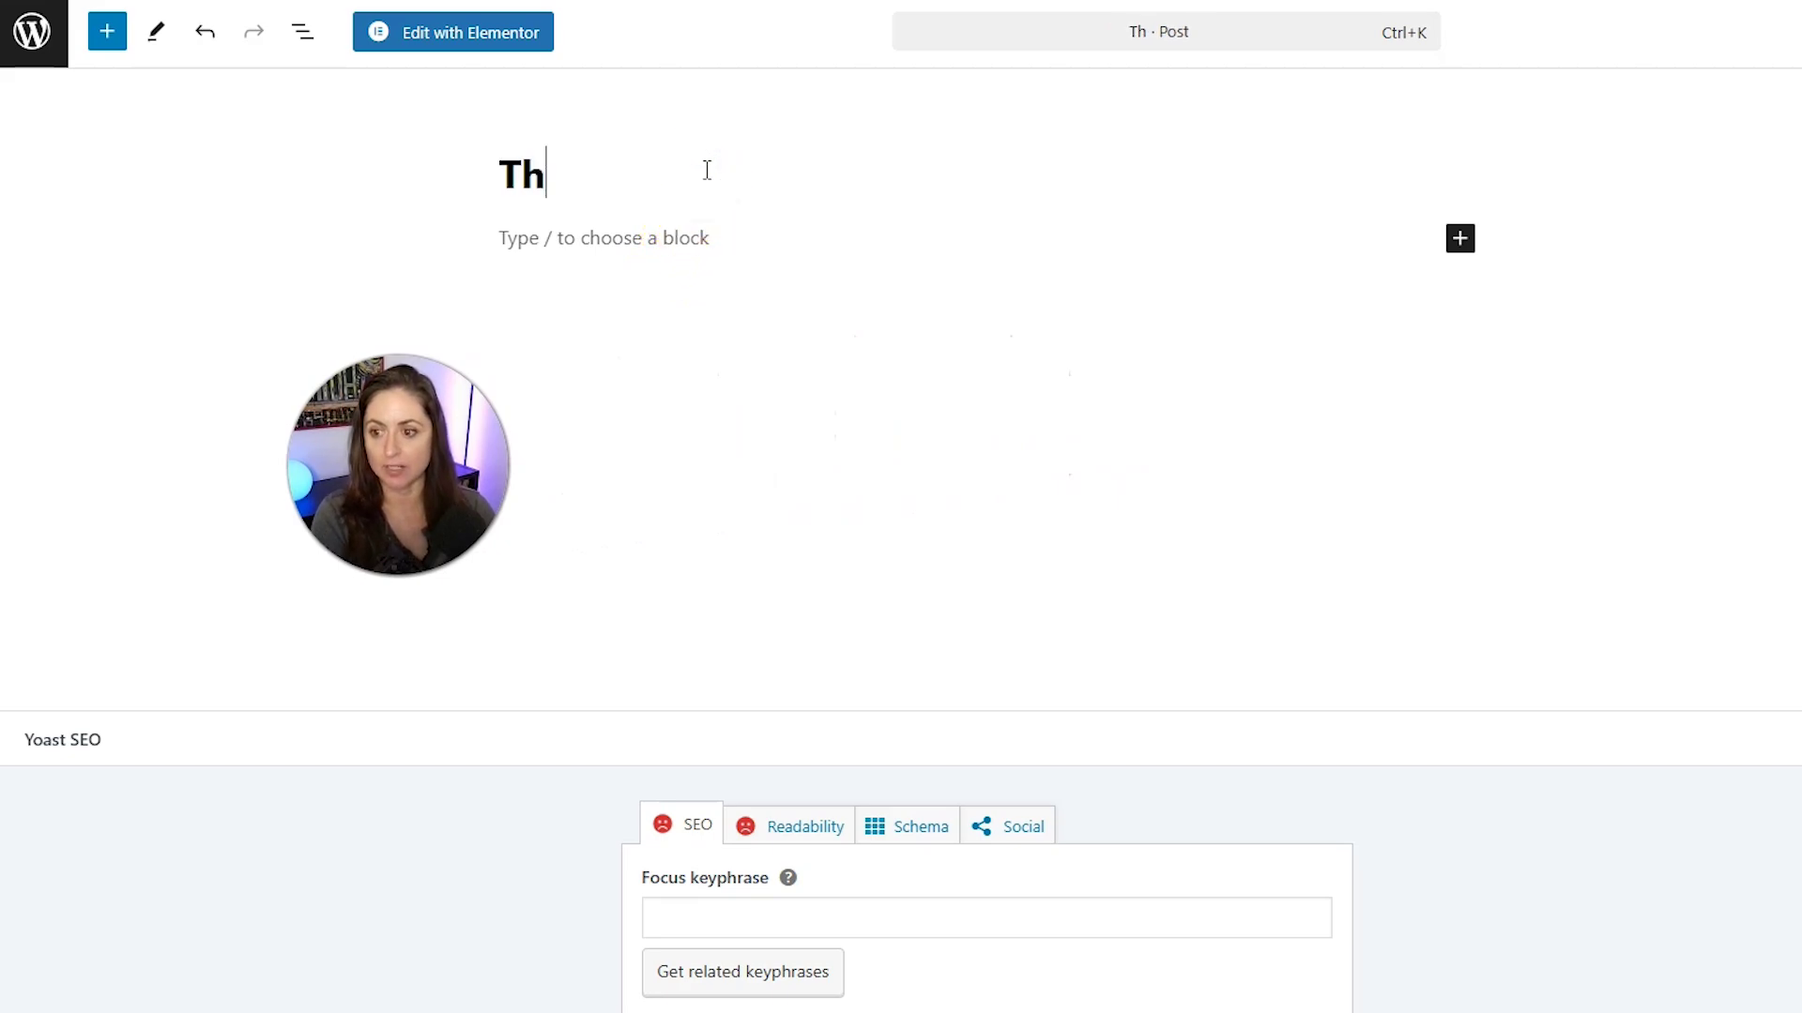
{"action": "type", "text": "Post"}
{"action": "key", "text": "Return"}
{"action": "type", "text": "Blah blah"}
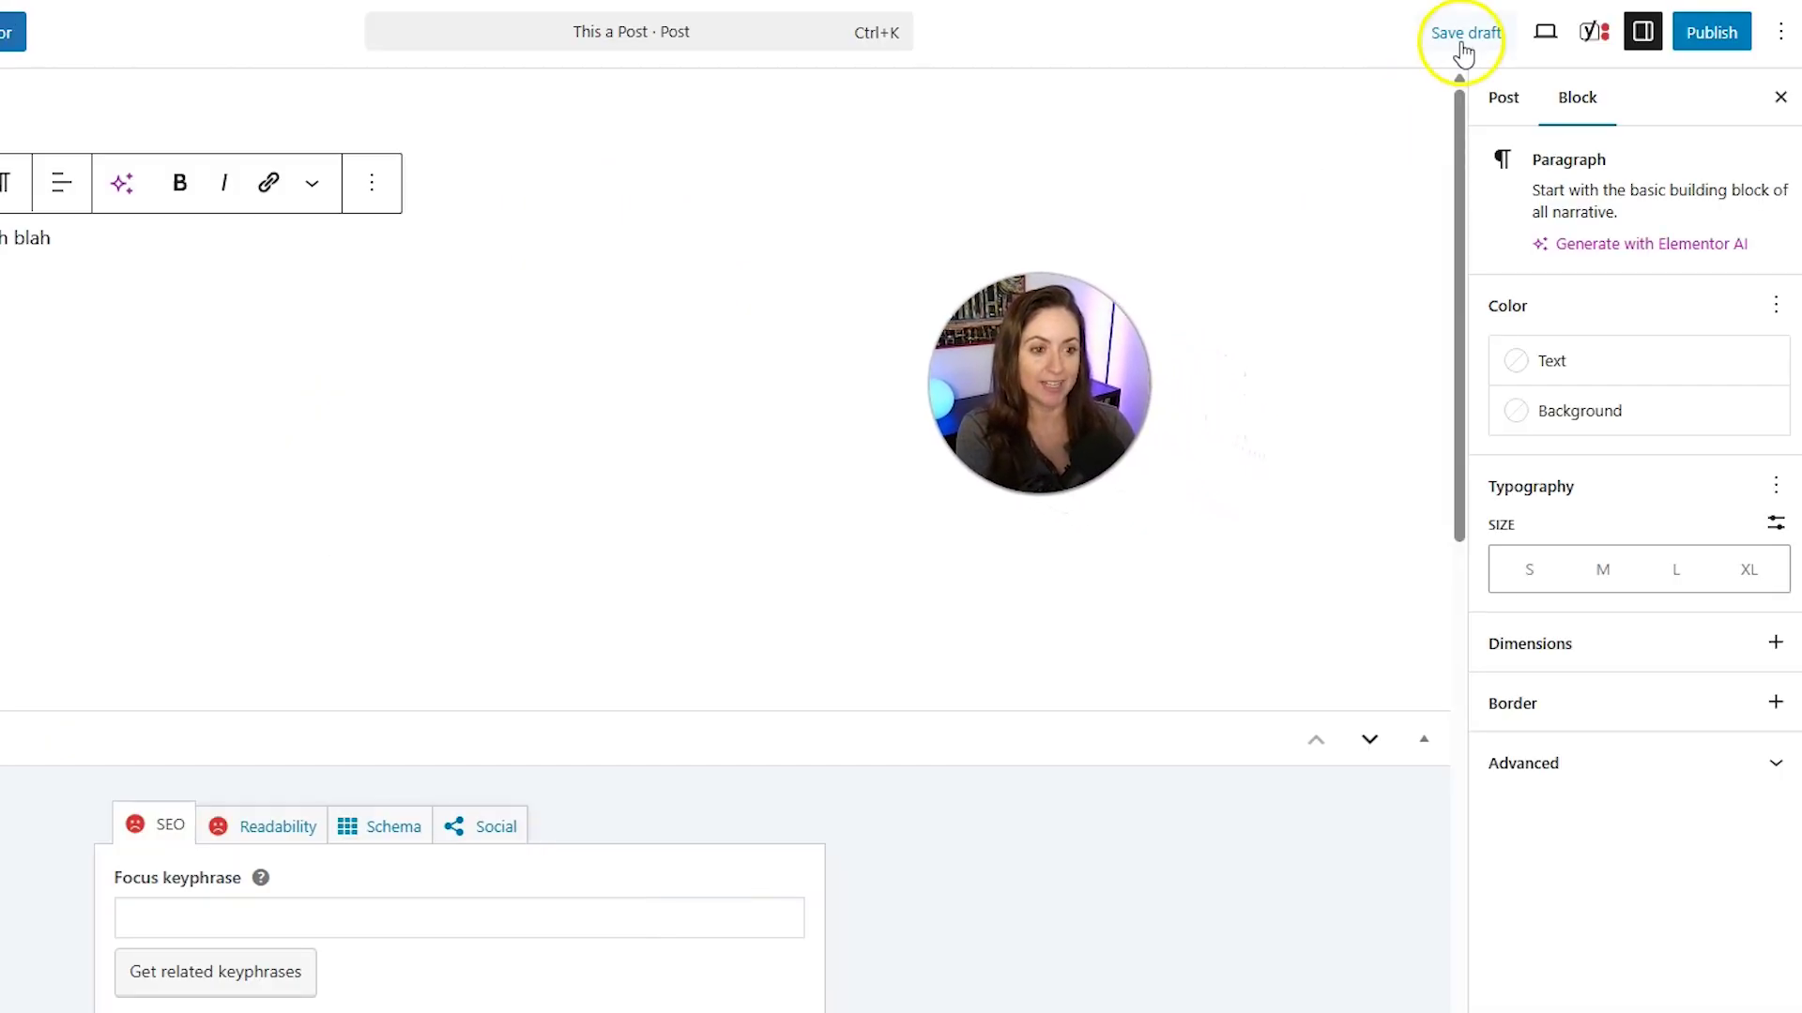
Enter 'test' as a new category in the post settings, then expand the Tags section.
{"action": "left_click", "coordinate": [1484, 113]}
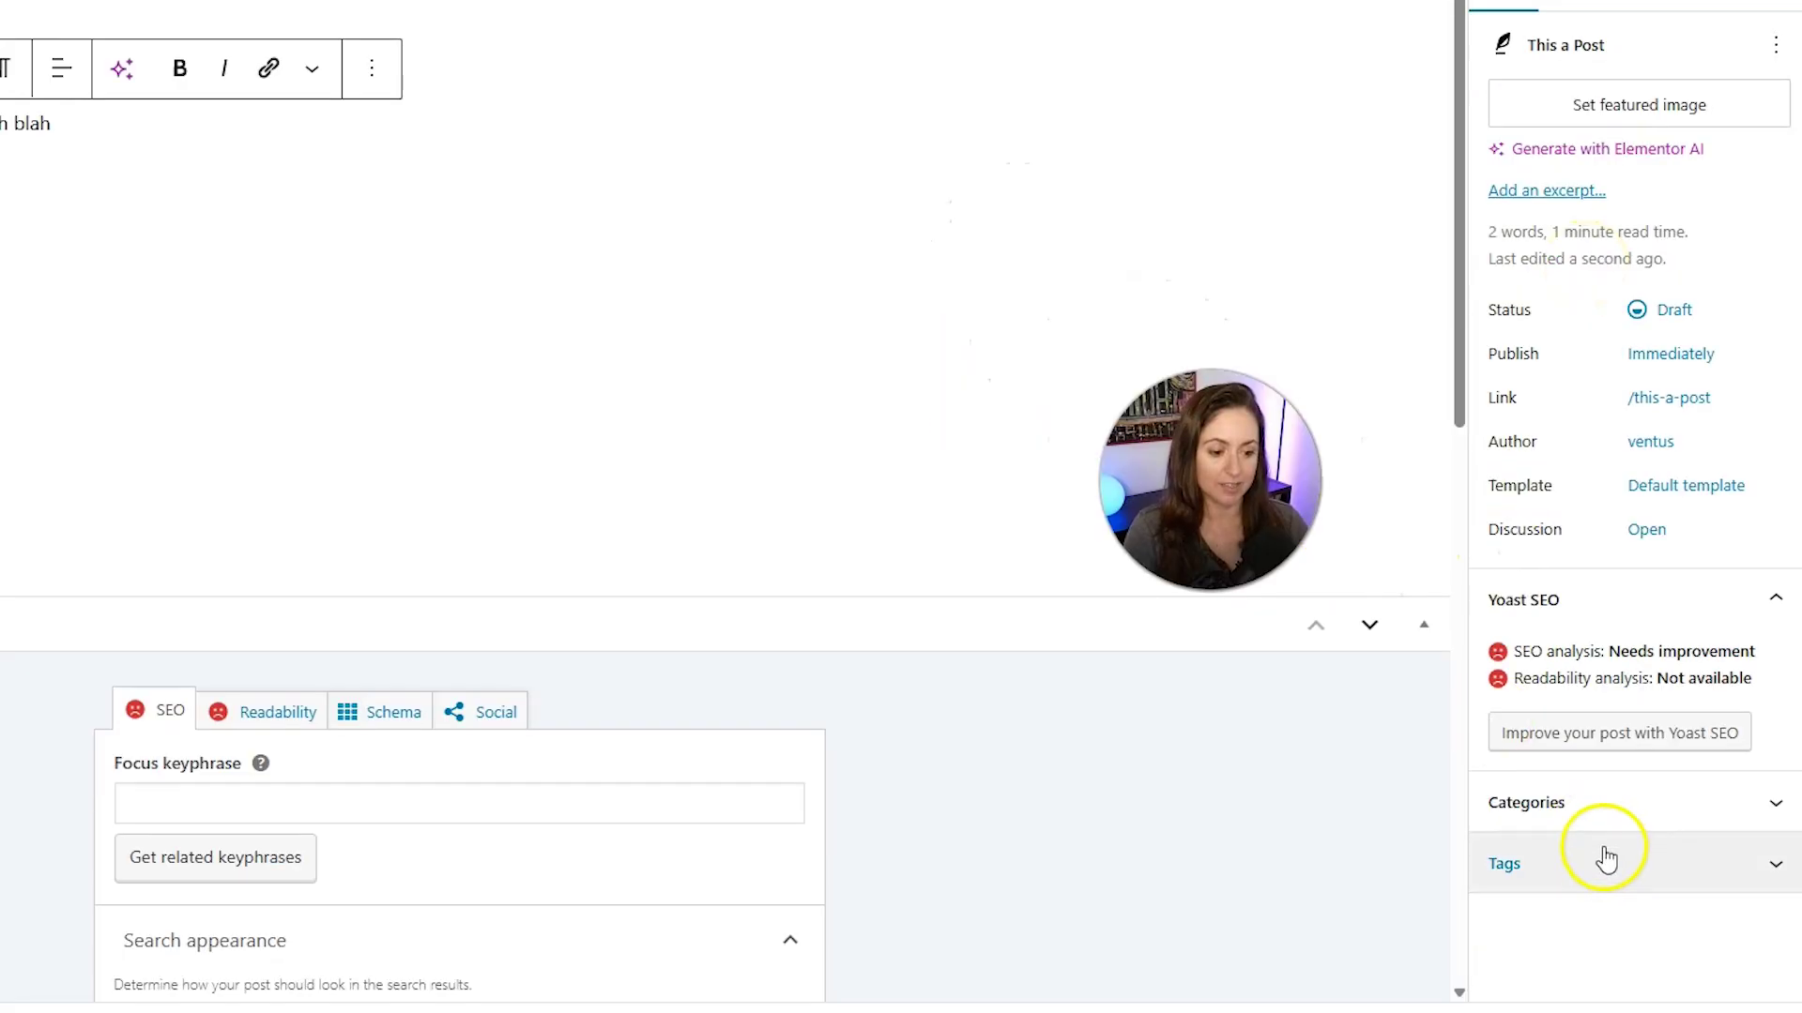
{"action": "left_click", "coordinate": [1592, 936]}
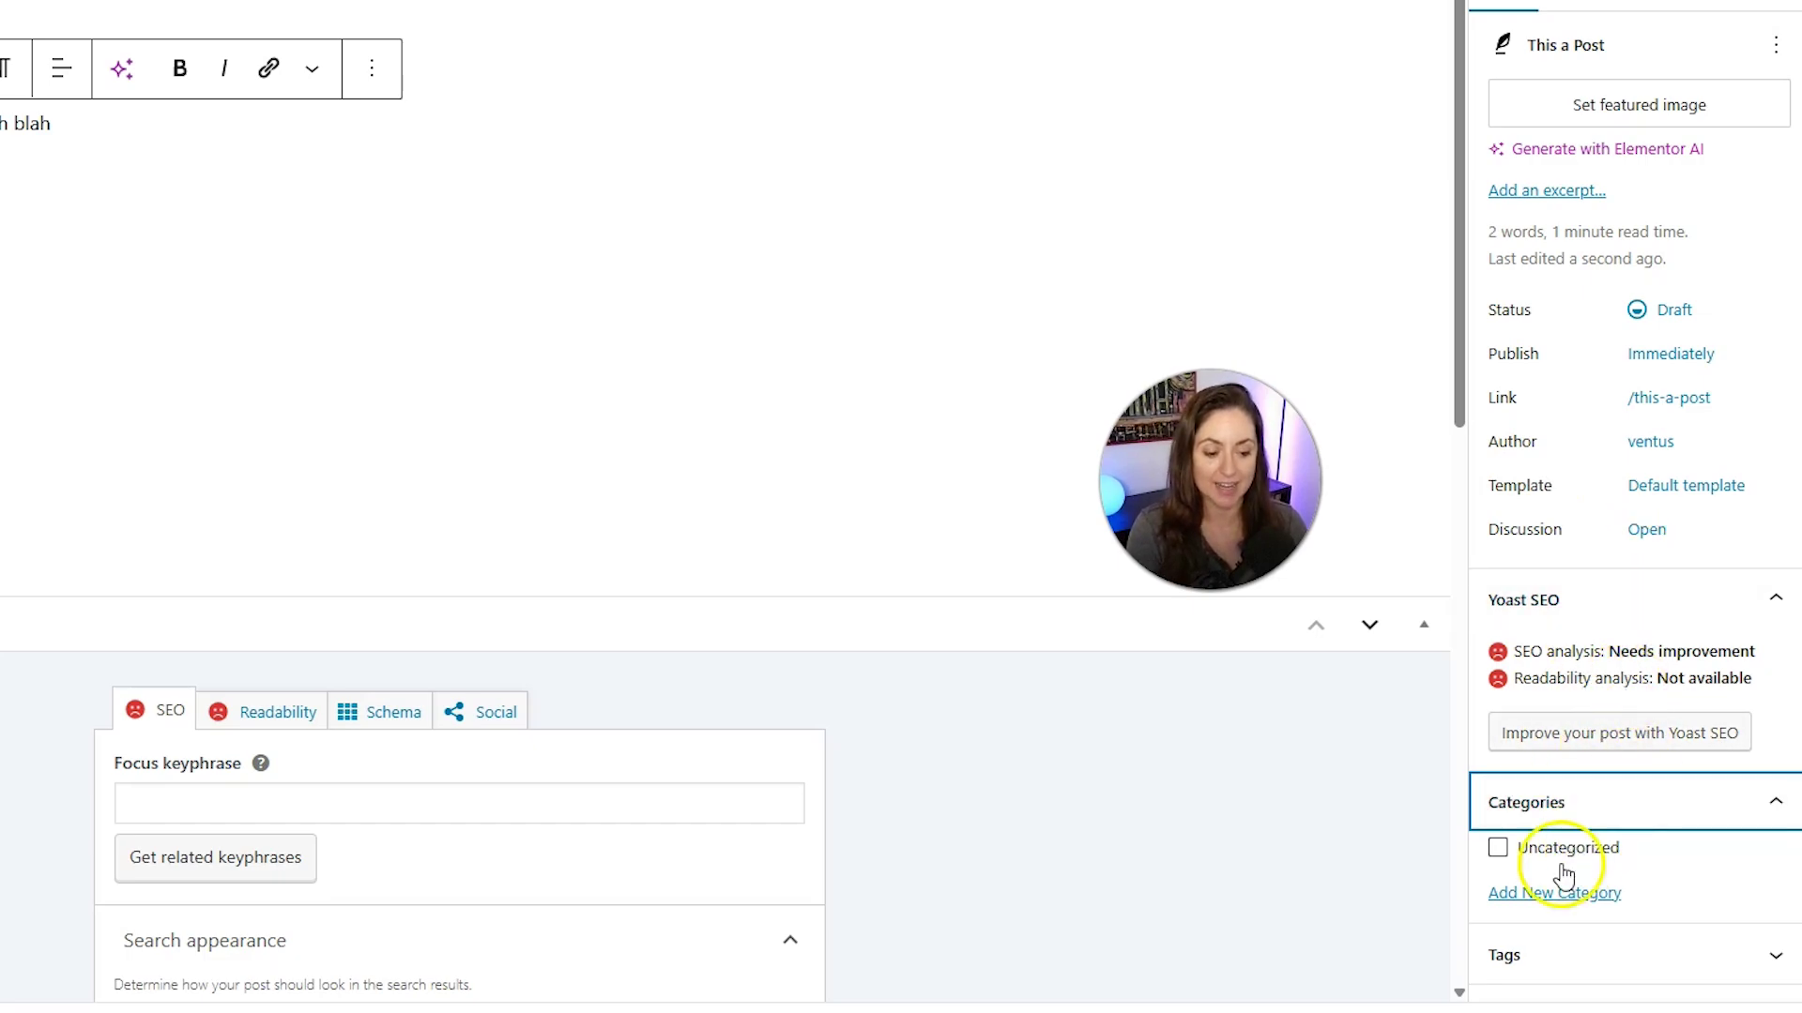
{"action": "left_click", "coordinate": [1548, 893]}
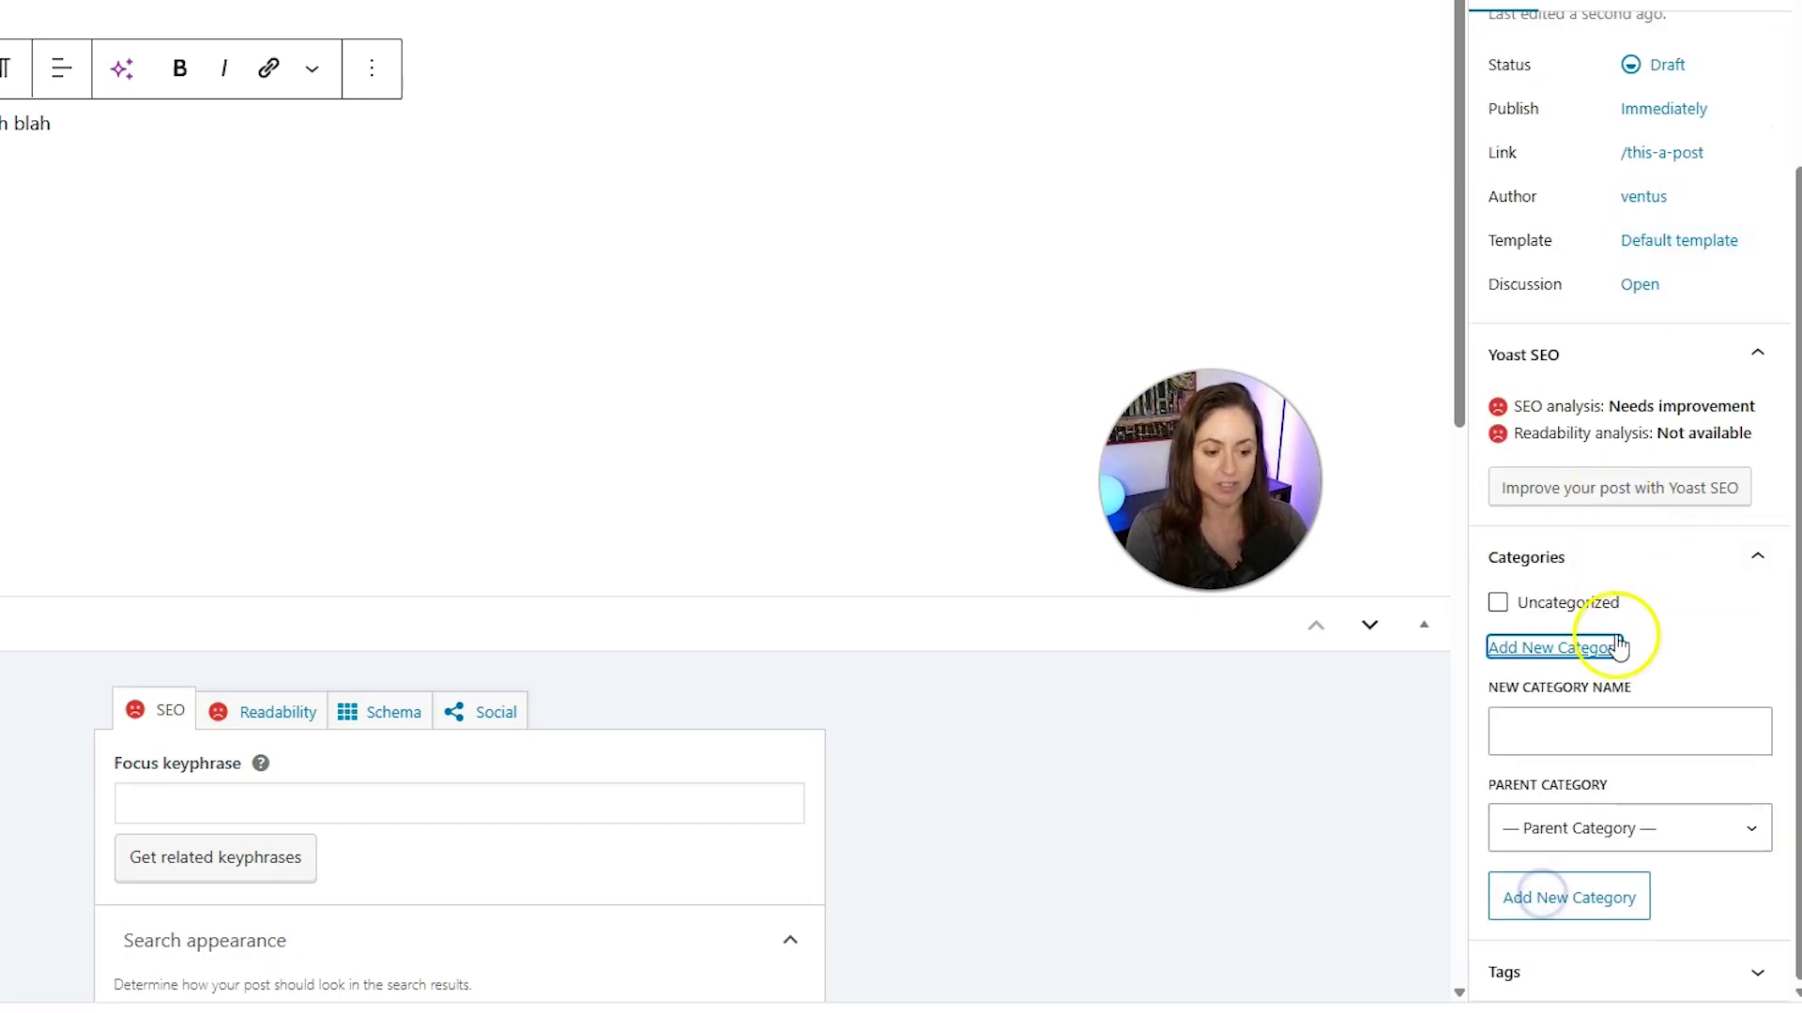
{"action": "left_click", "coordinate": [1614, 731]}
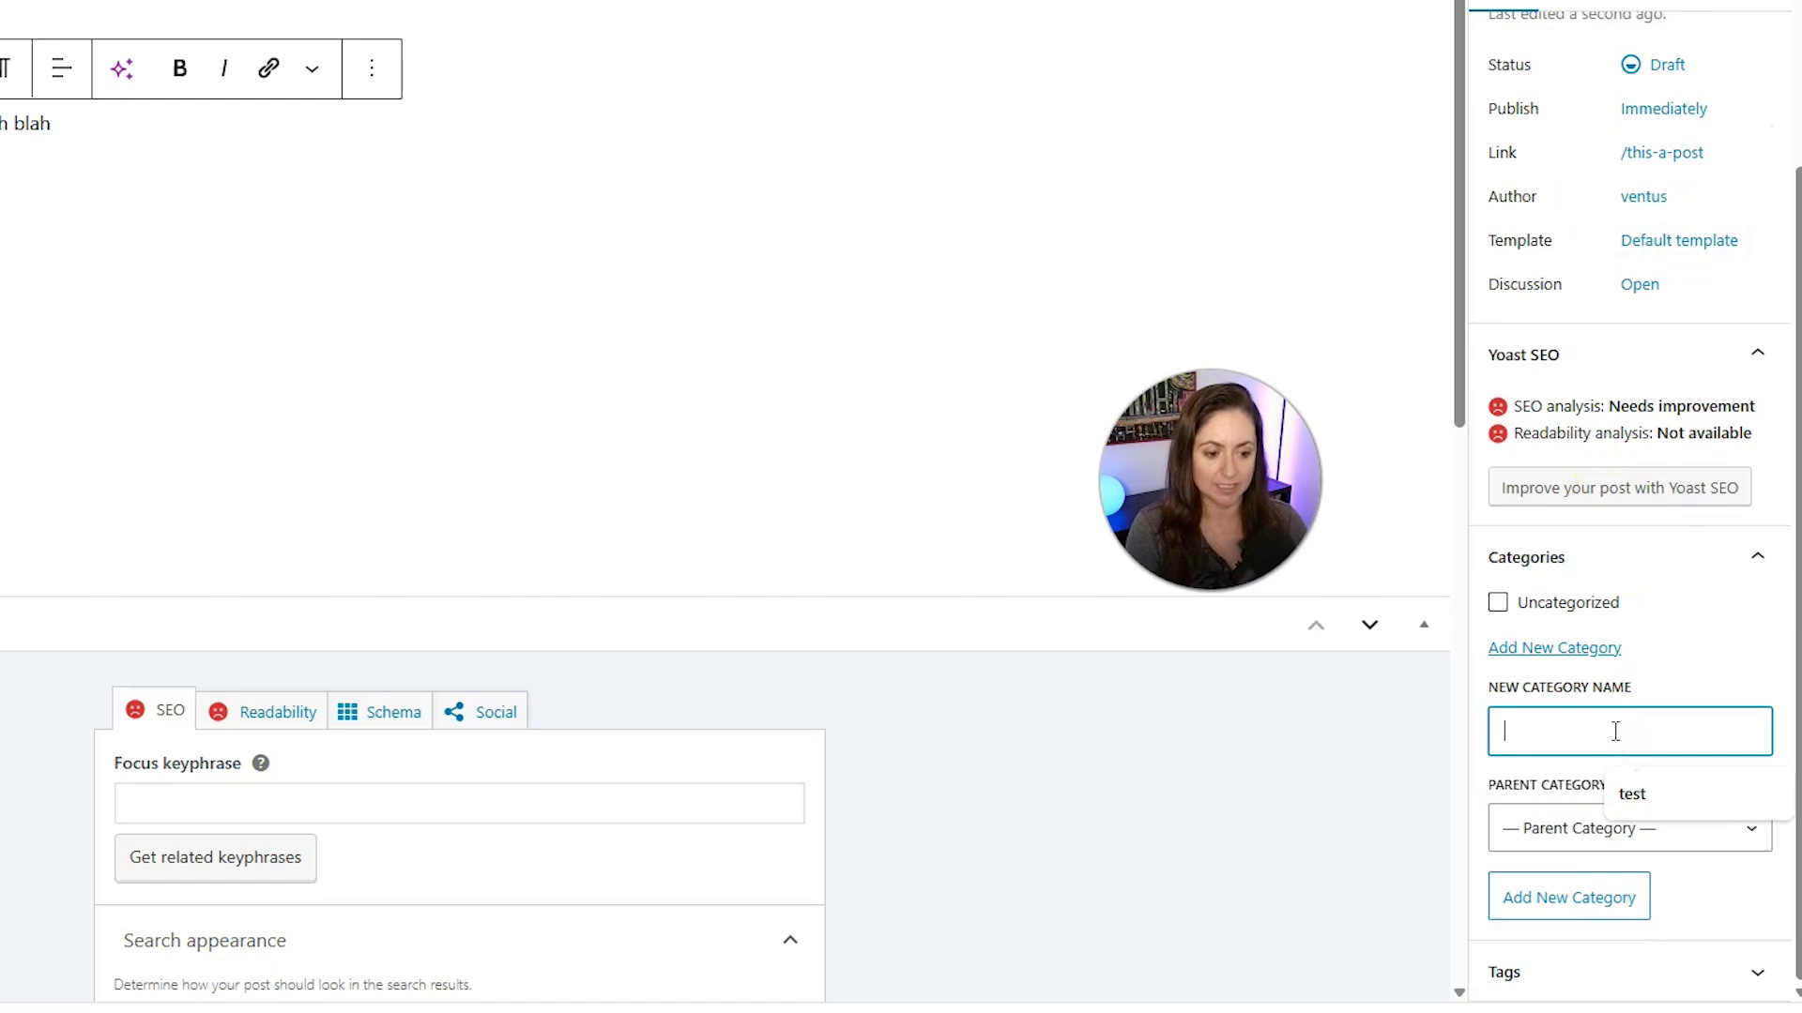
{"action": "left_click", "coordinate": [1641, 788]}
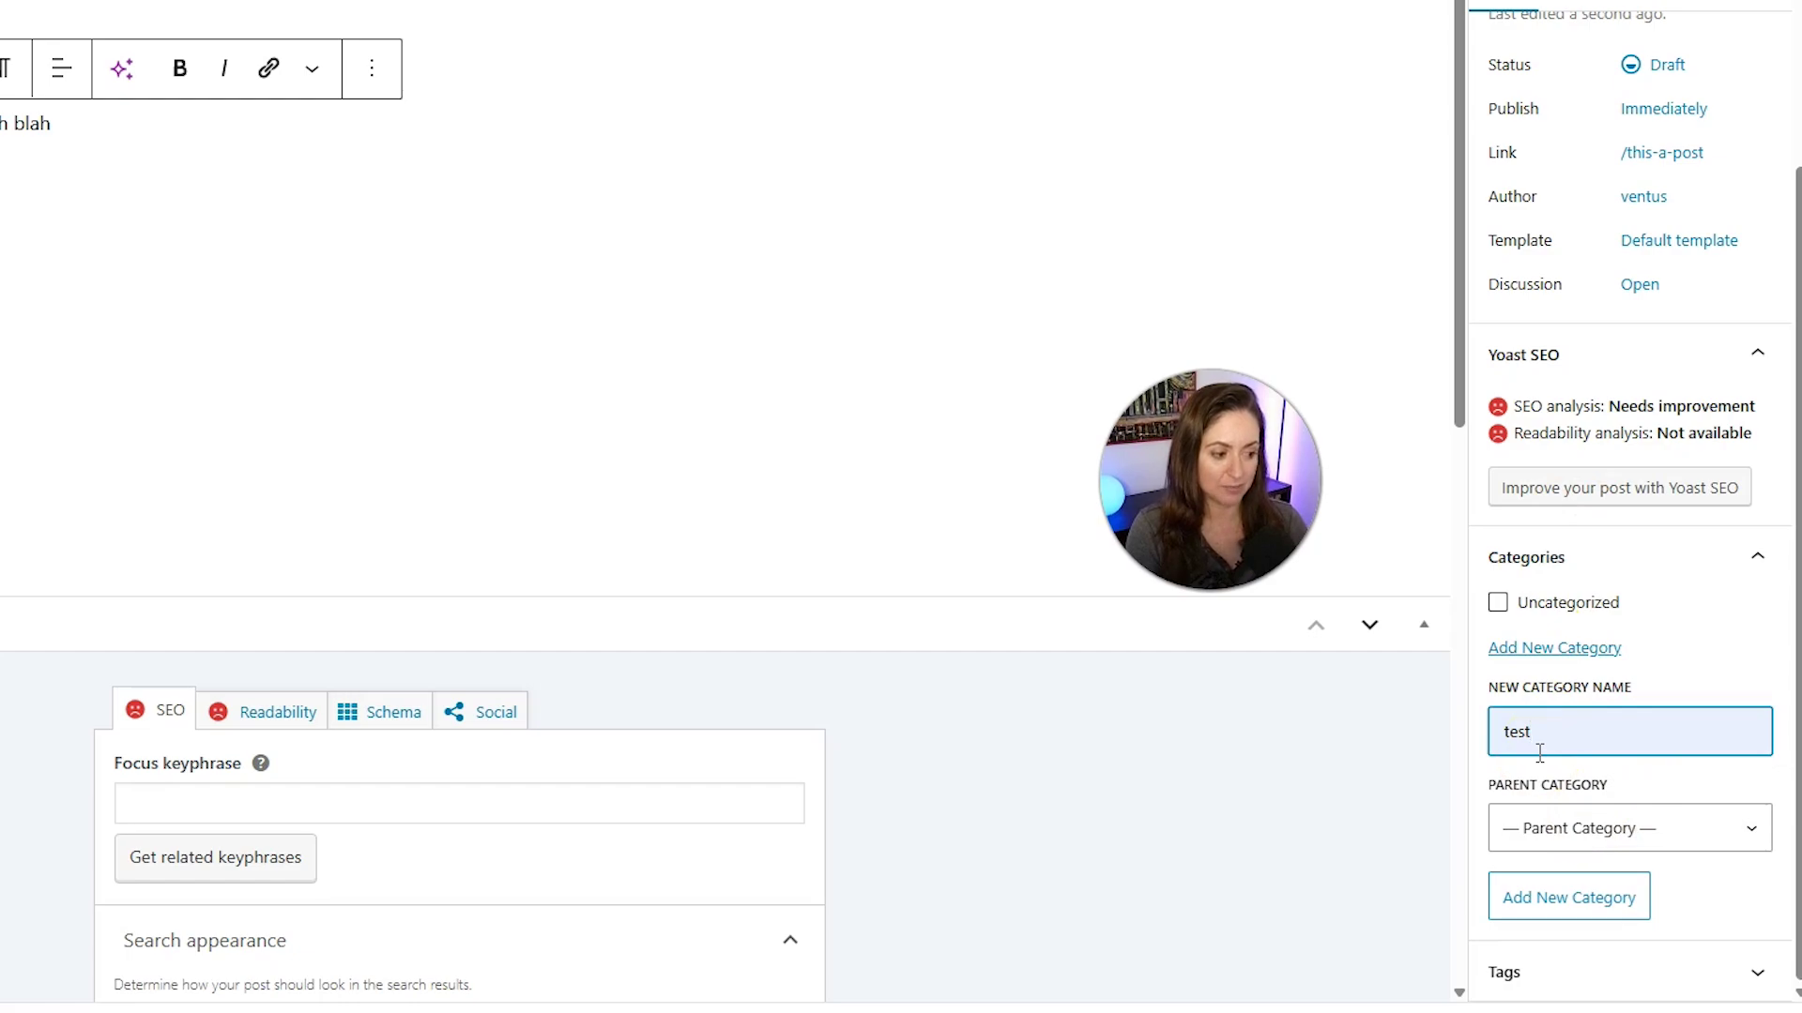
{"action": "left_click", "coordinate": [1555, 971]}
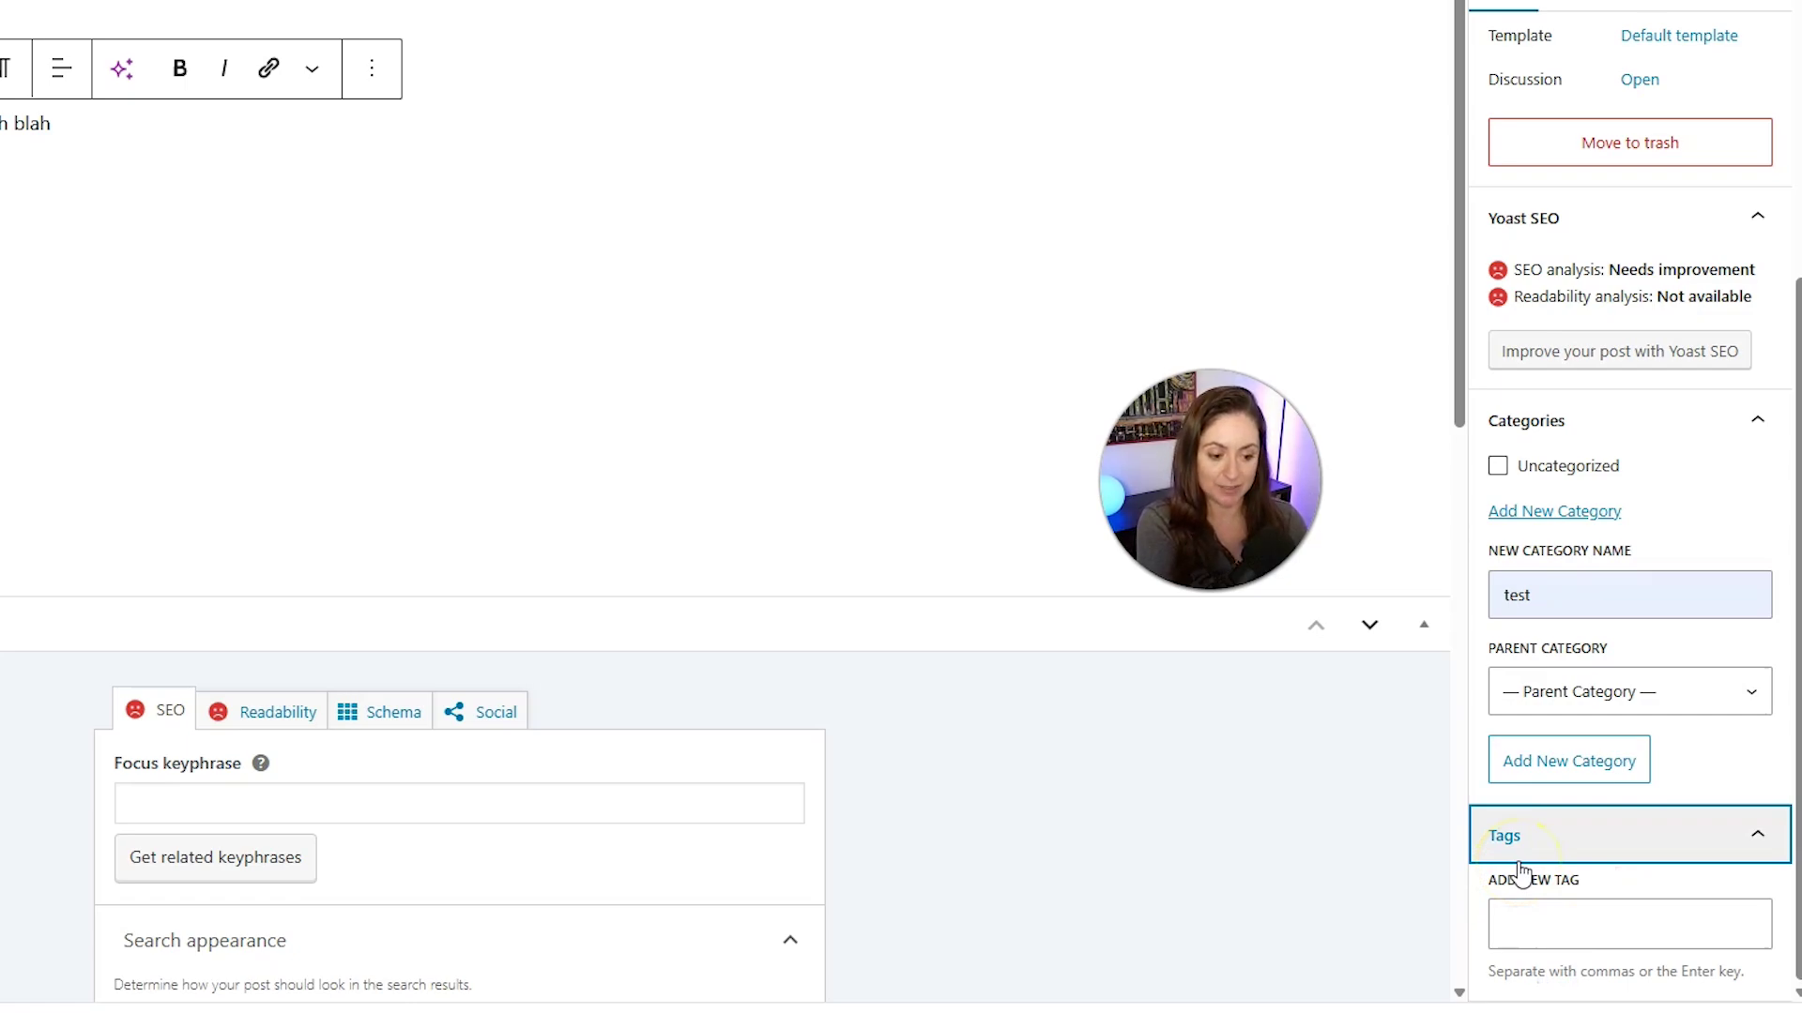
{"action": "left_click", "coordinate": [1528, 935]}
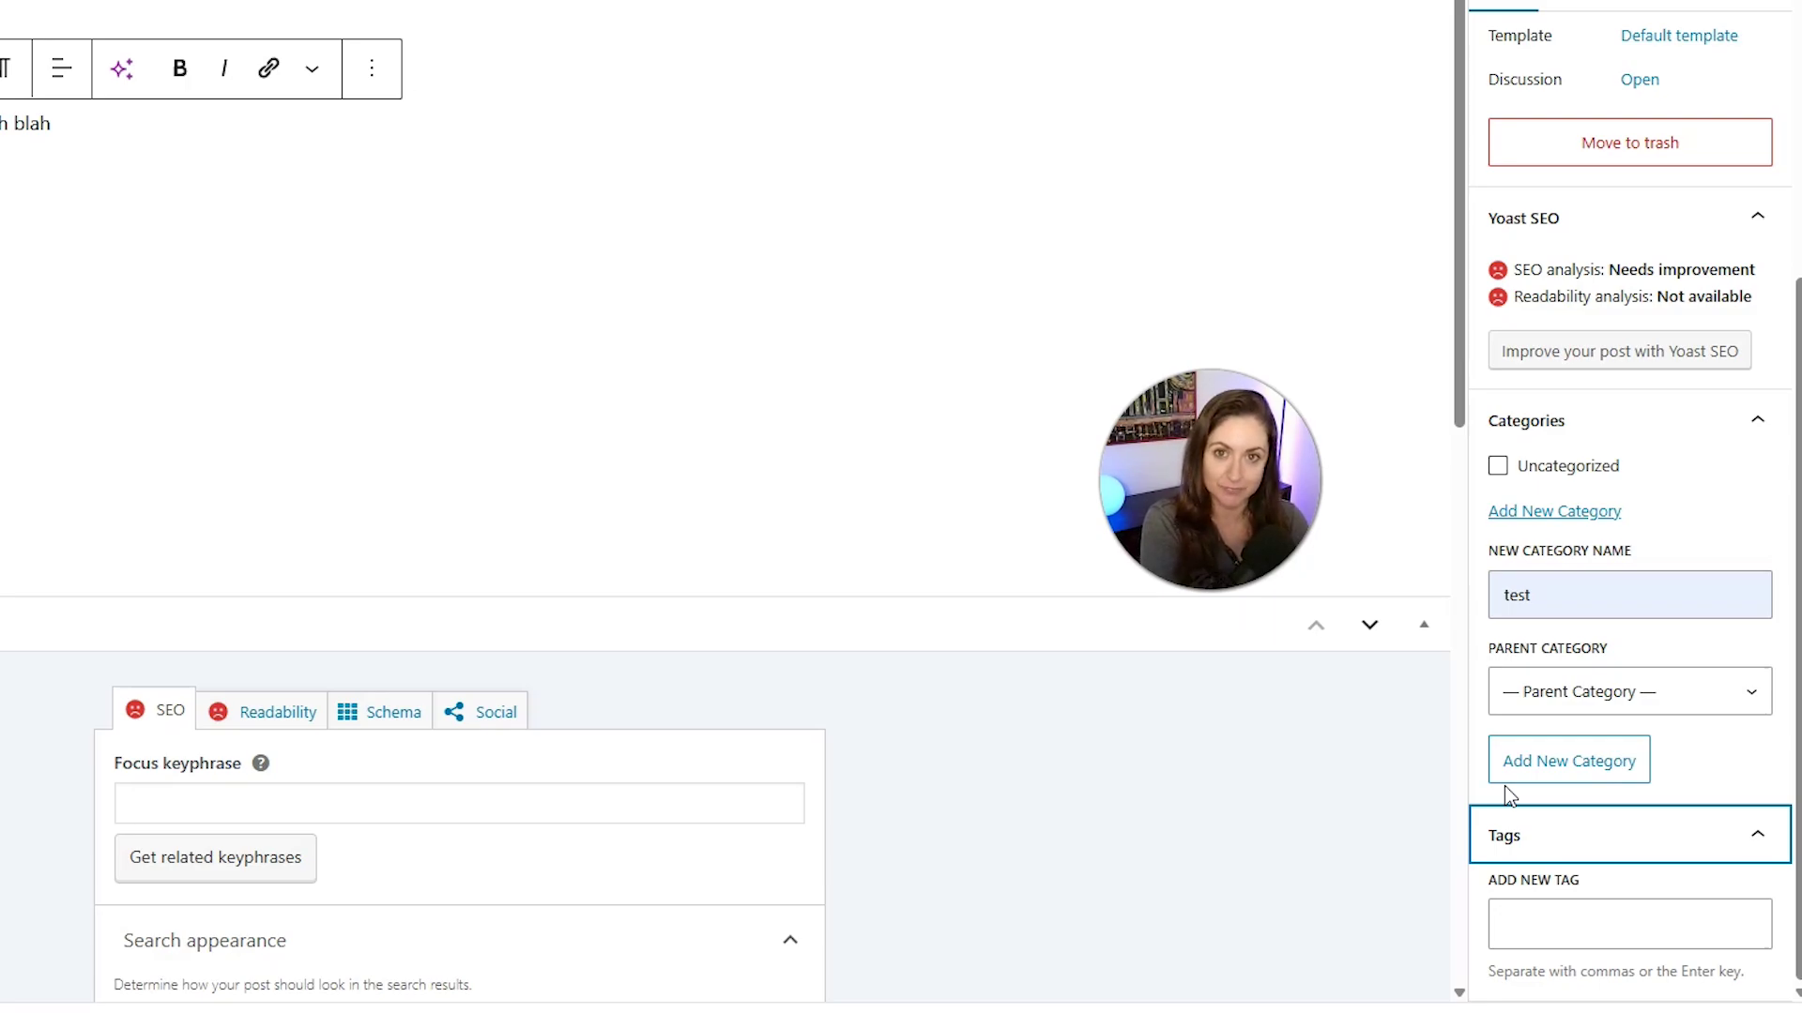
{"action": "scroll", "coordinate": [1626, 694], "scroll_direction": "up", "scroll_amount": 5}
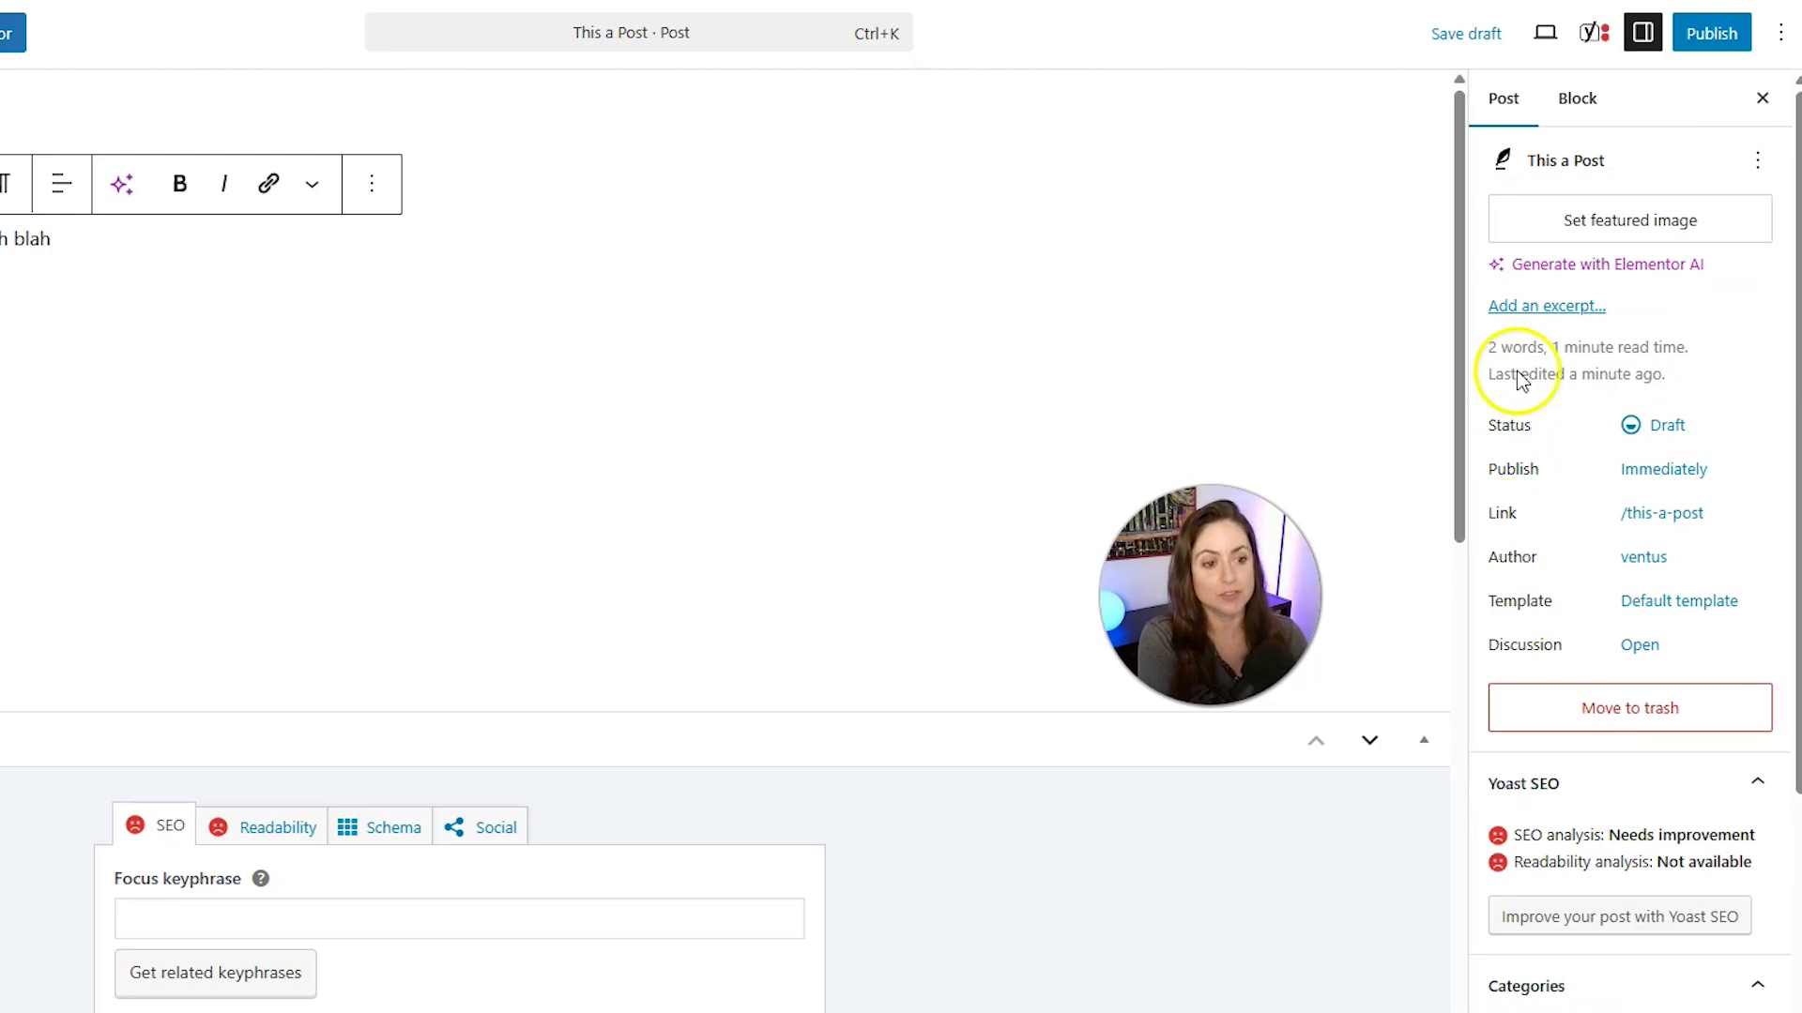
Make the kitten photo from the Media Library the post's featured image.
{"action": "left_click", "coordinate": [1588, 237]}
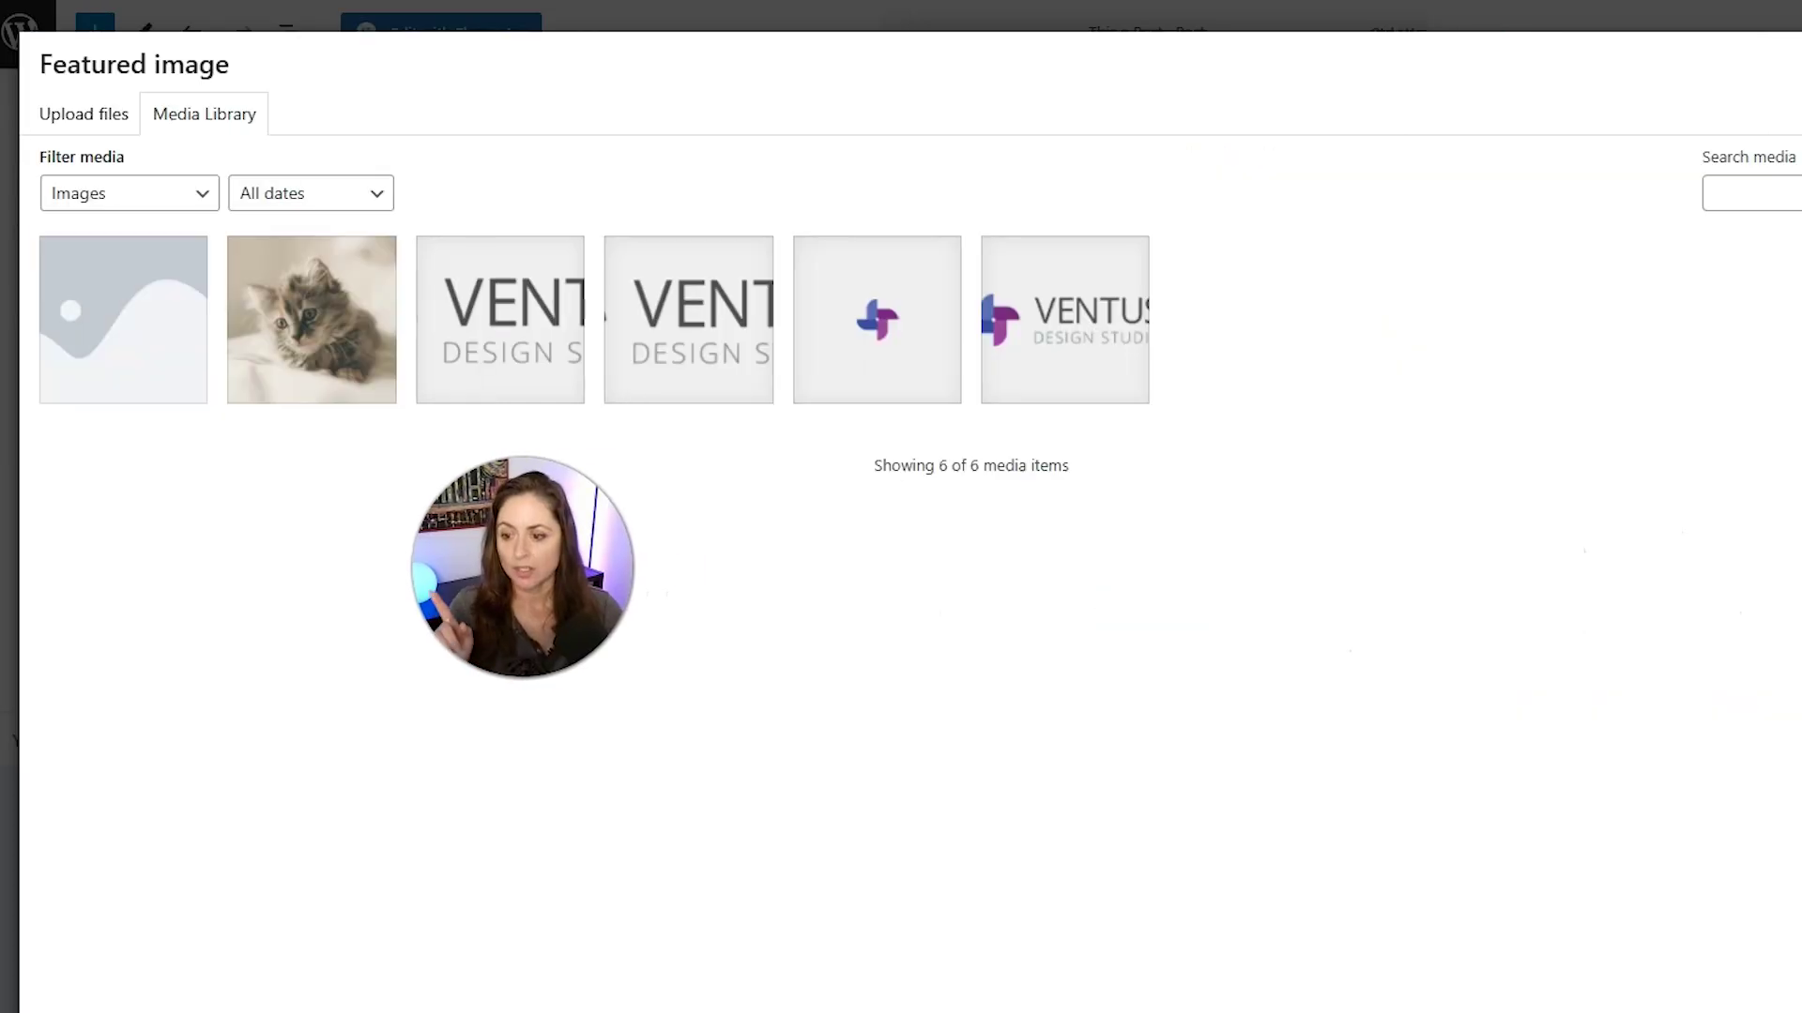
{"action": "left_click", "coordinate": [291, 317]}
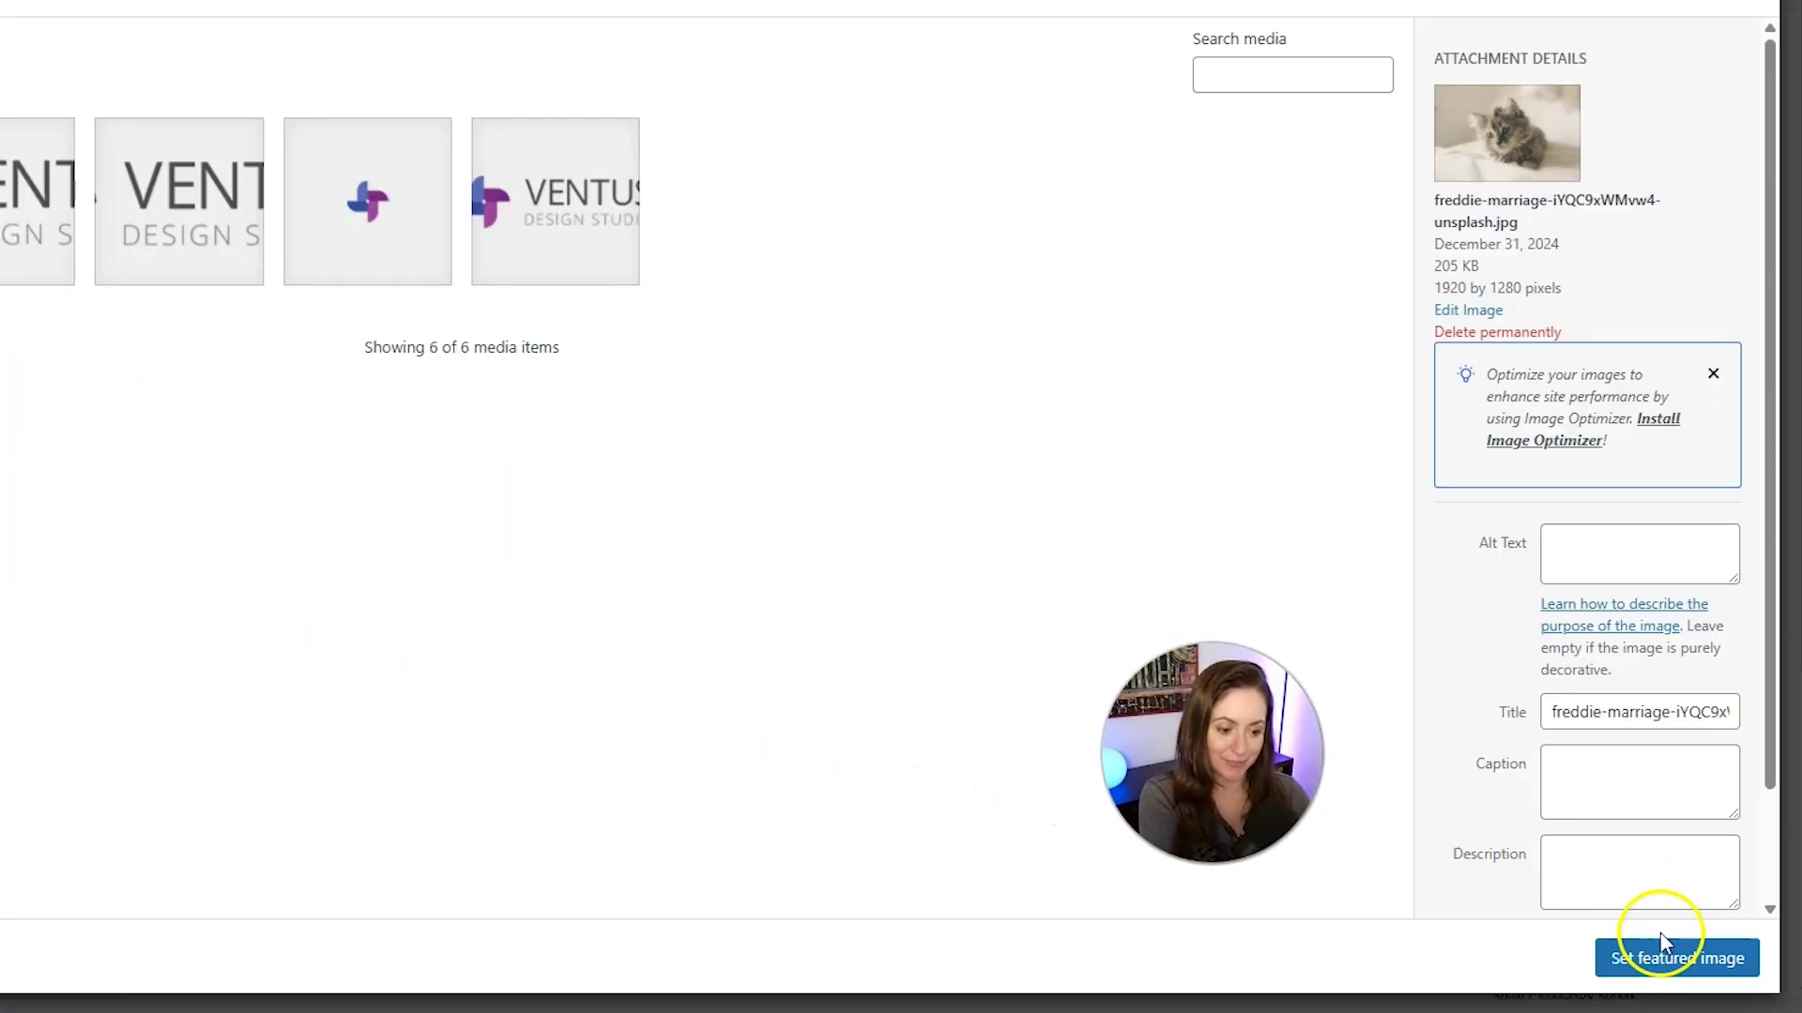
{"action": "left_click", "coordinate": [1684, 959]}
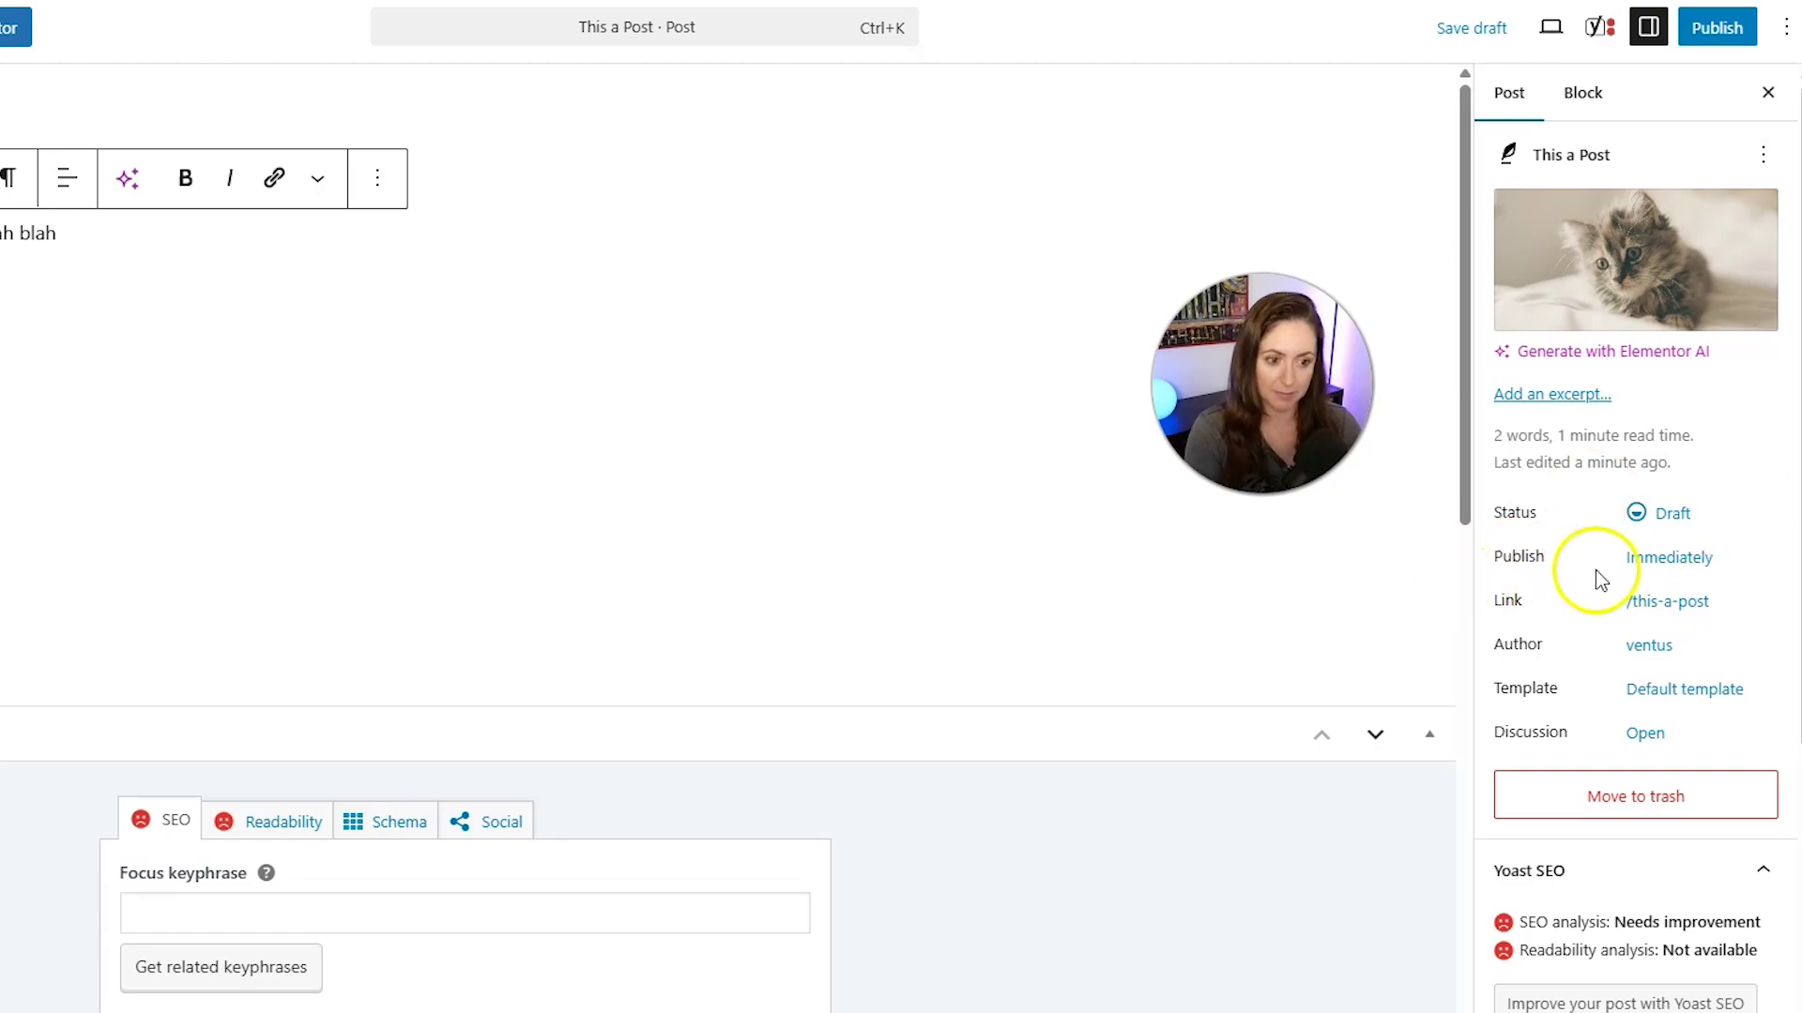
Set the post to publish on March 21, 2025 at 7:46 pm and begin scheduling.
{"action": "left_click", "coordinate": [1649, 569]}
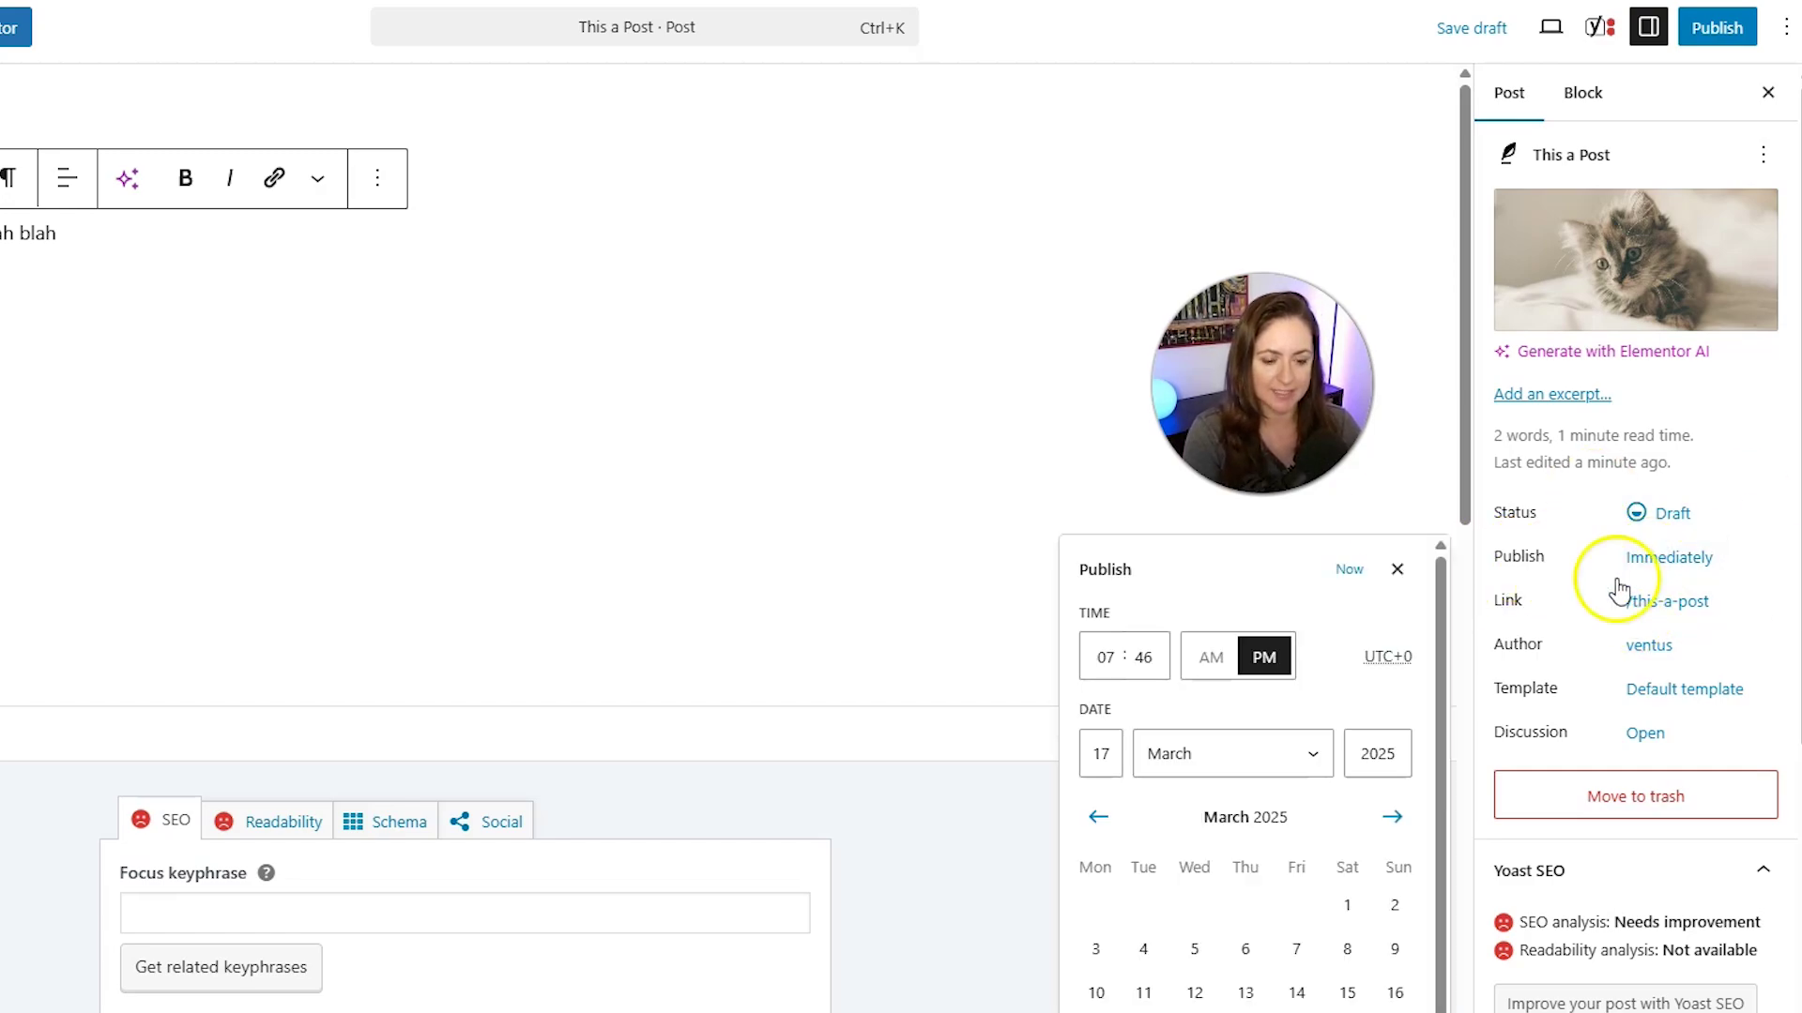
{"action": "scroll", "coordinate": [1310, 813], "scroll_direction": "down", "scroll_amount": 1}
{"action": "left_click", "coordinate": [1296, 1008]}
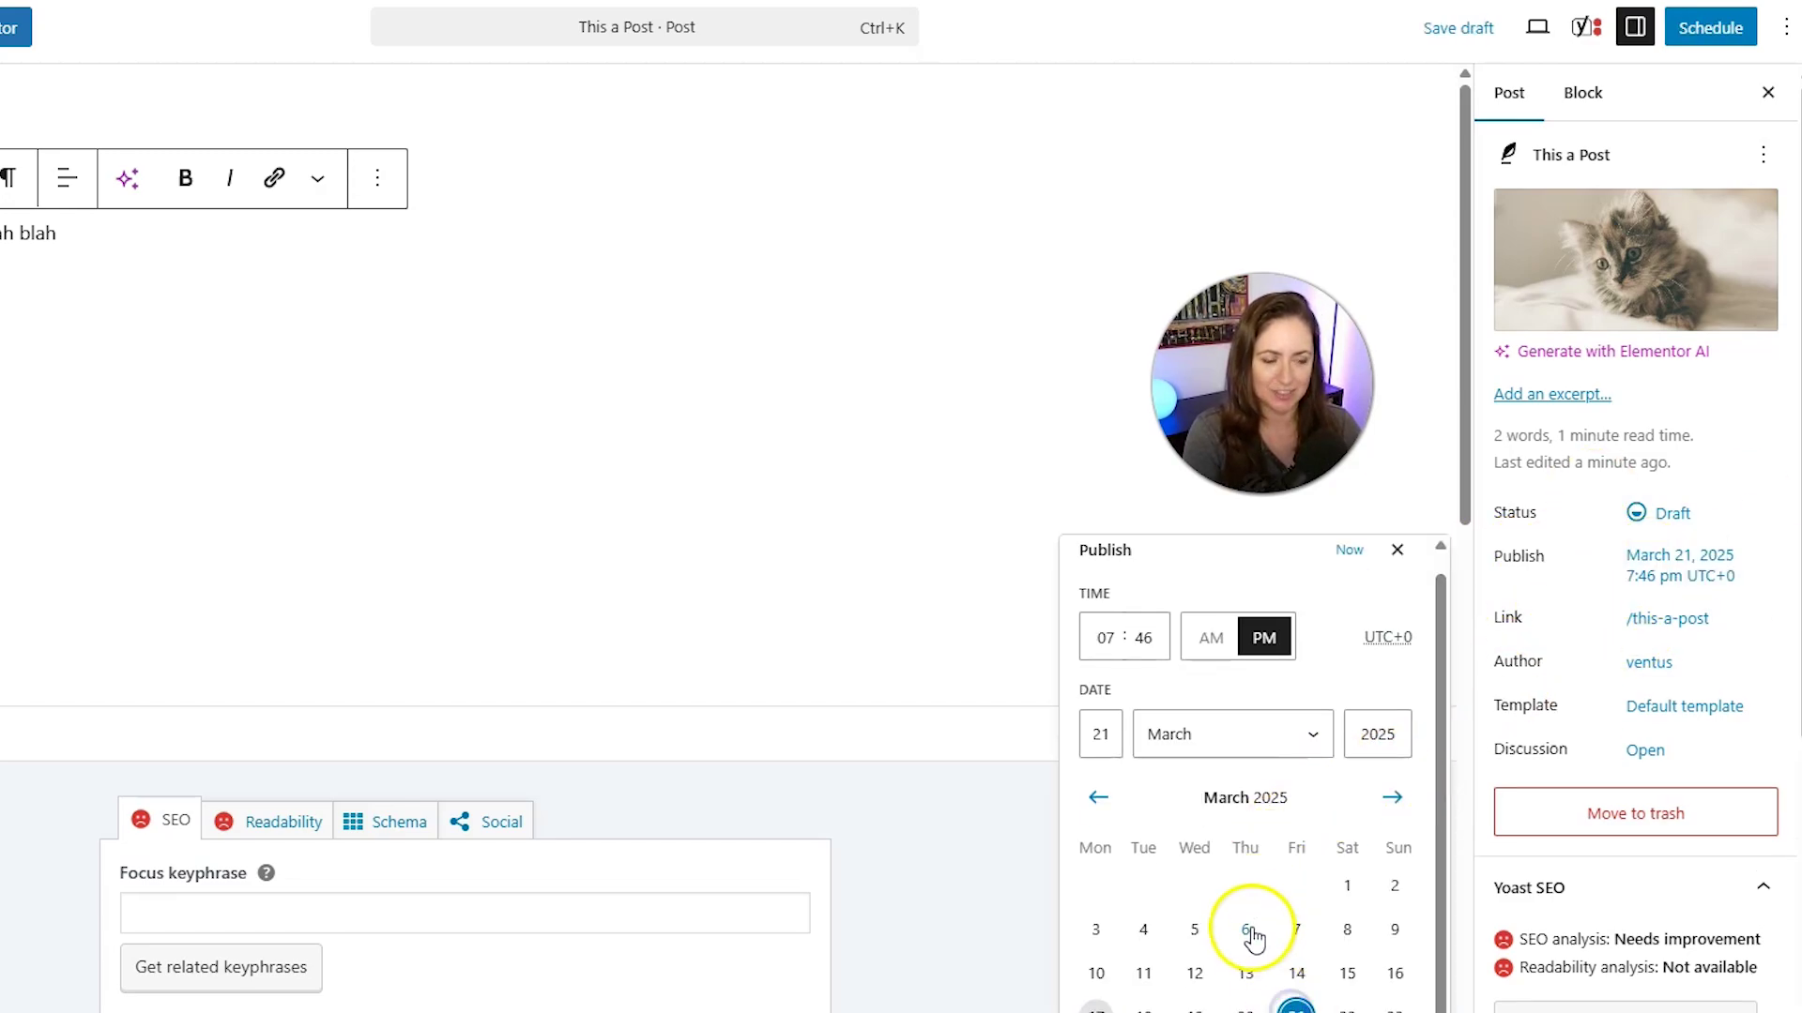
{"action": "left_click", "coordinate": [983, 864]}
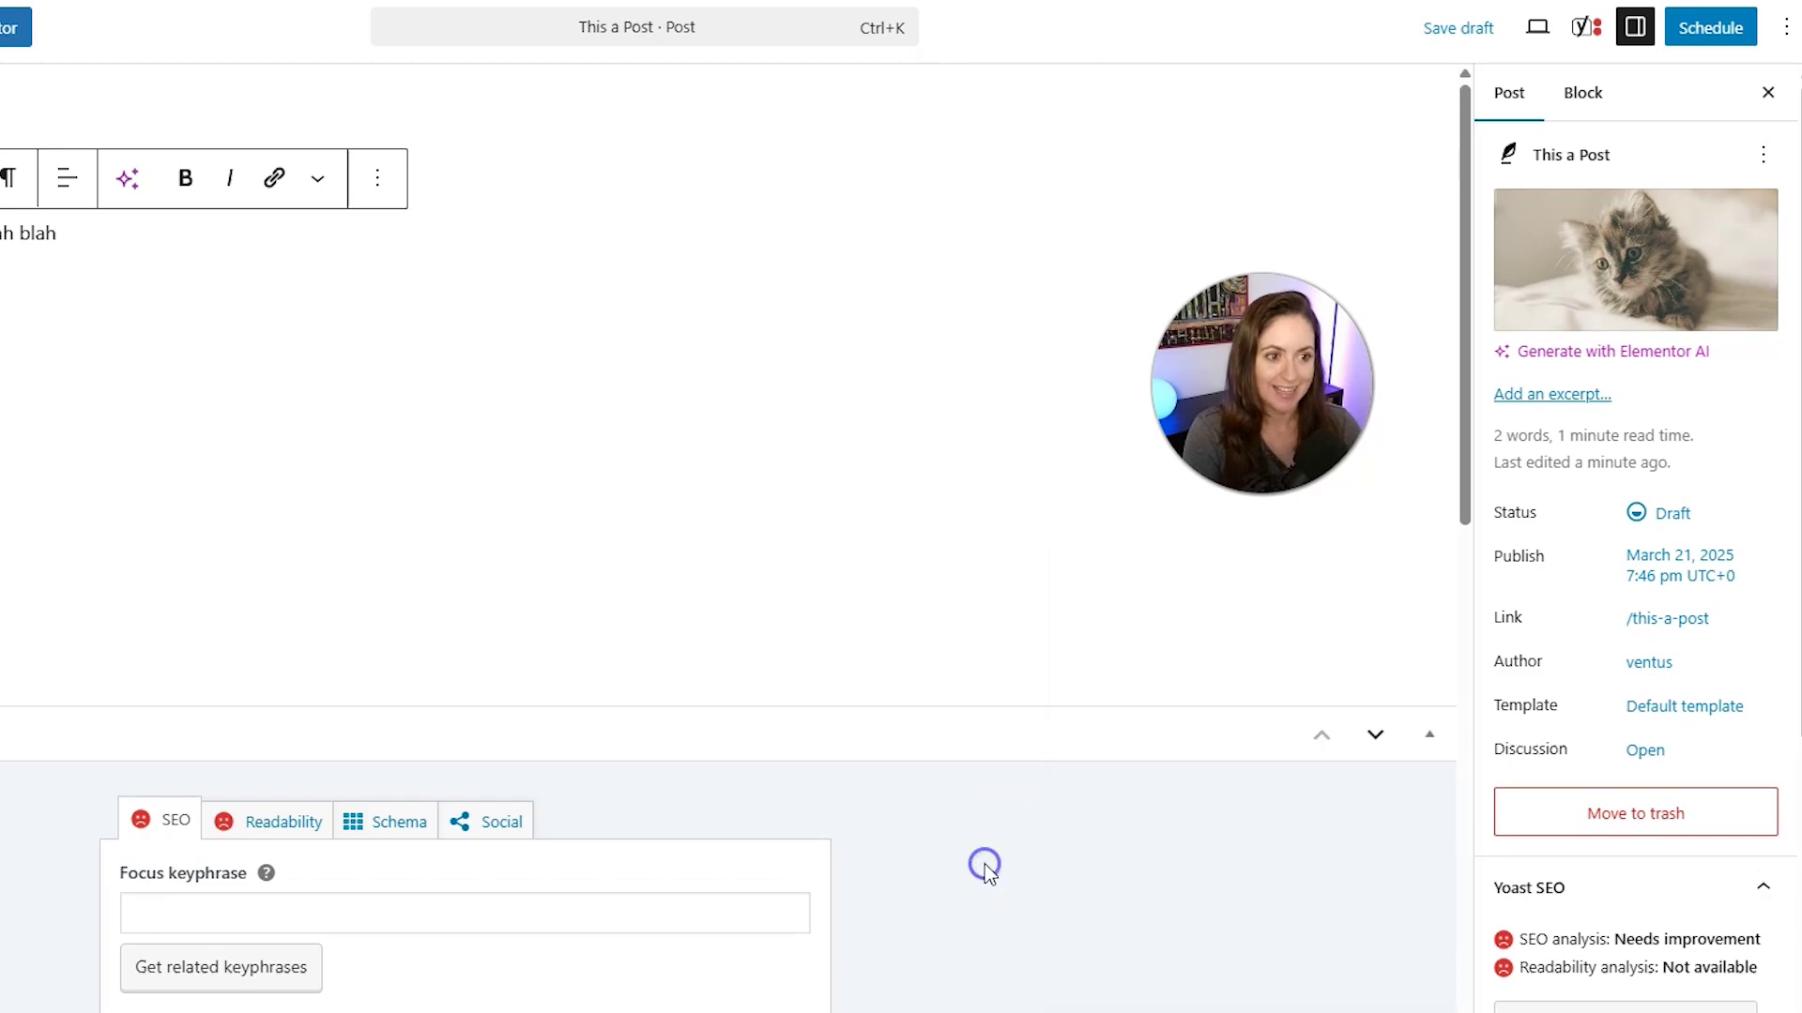
{"action": "left_click", "coordinate": [1702, 37]}
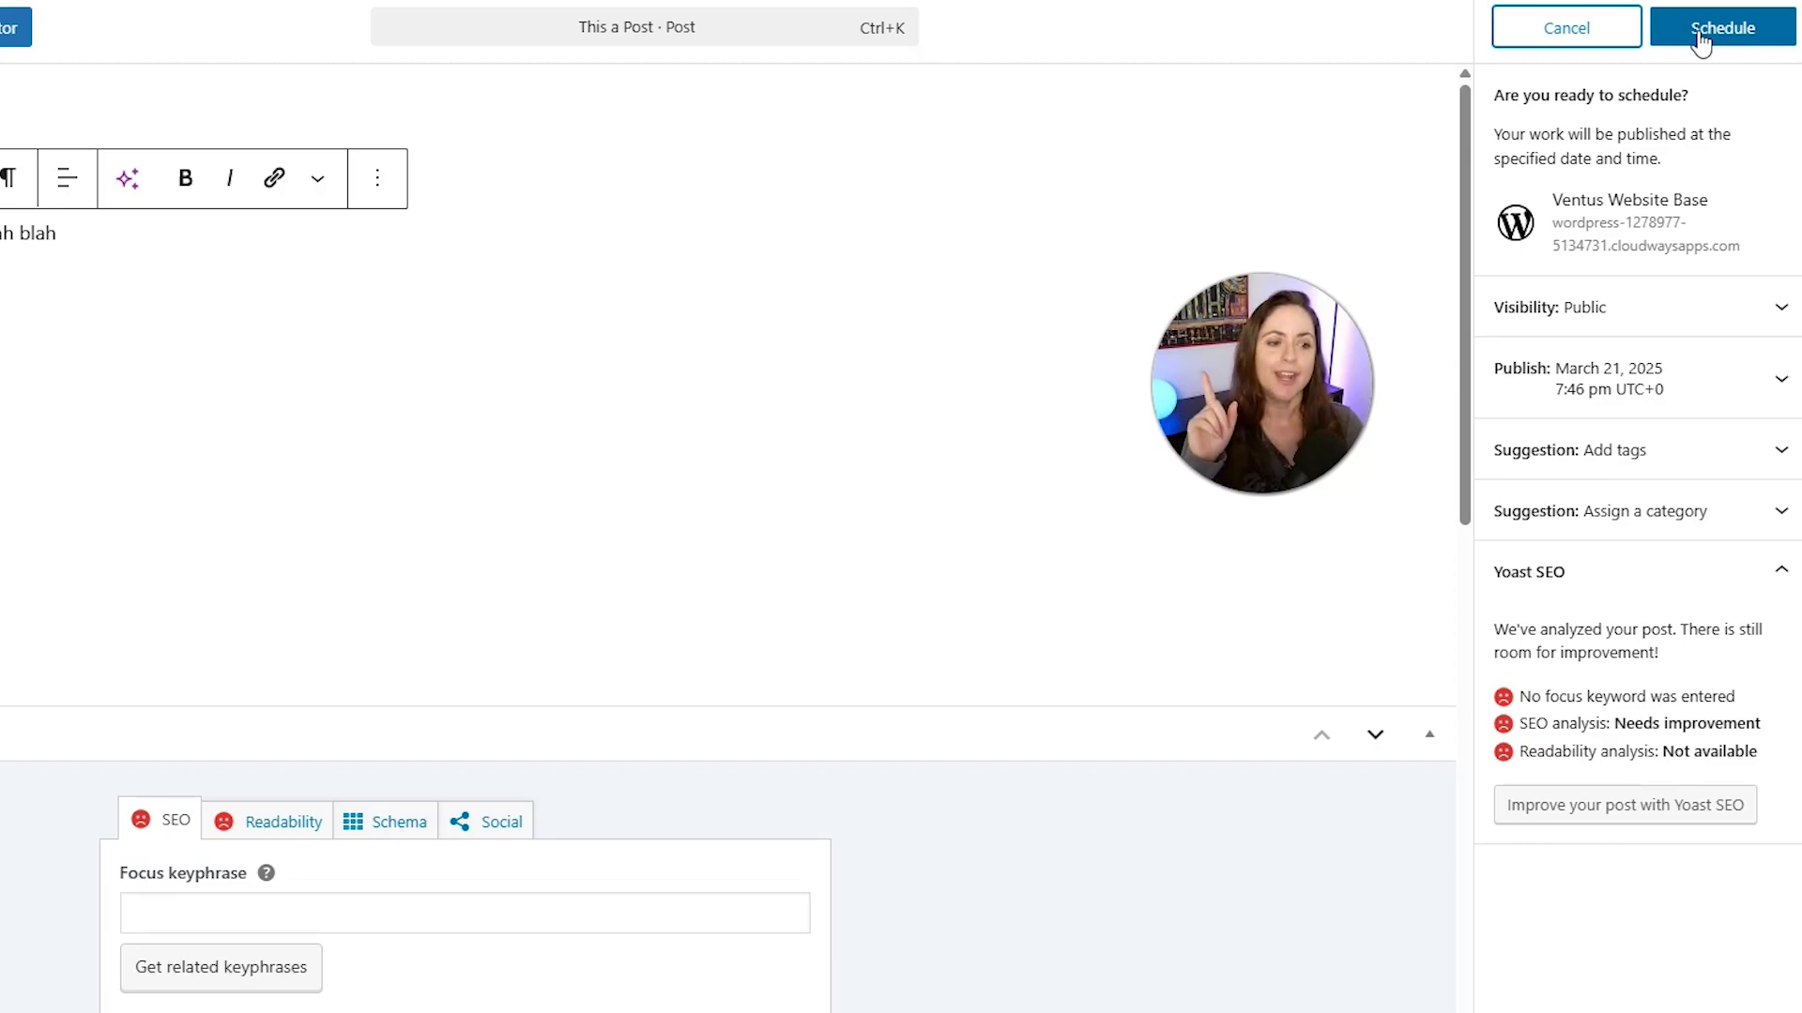
Confirm scheduling 'This a Post' and return to the Posts list, where it shows Scheduled.
{"action": "left_click", "coordinate": [1702, 36]}
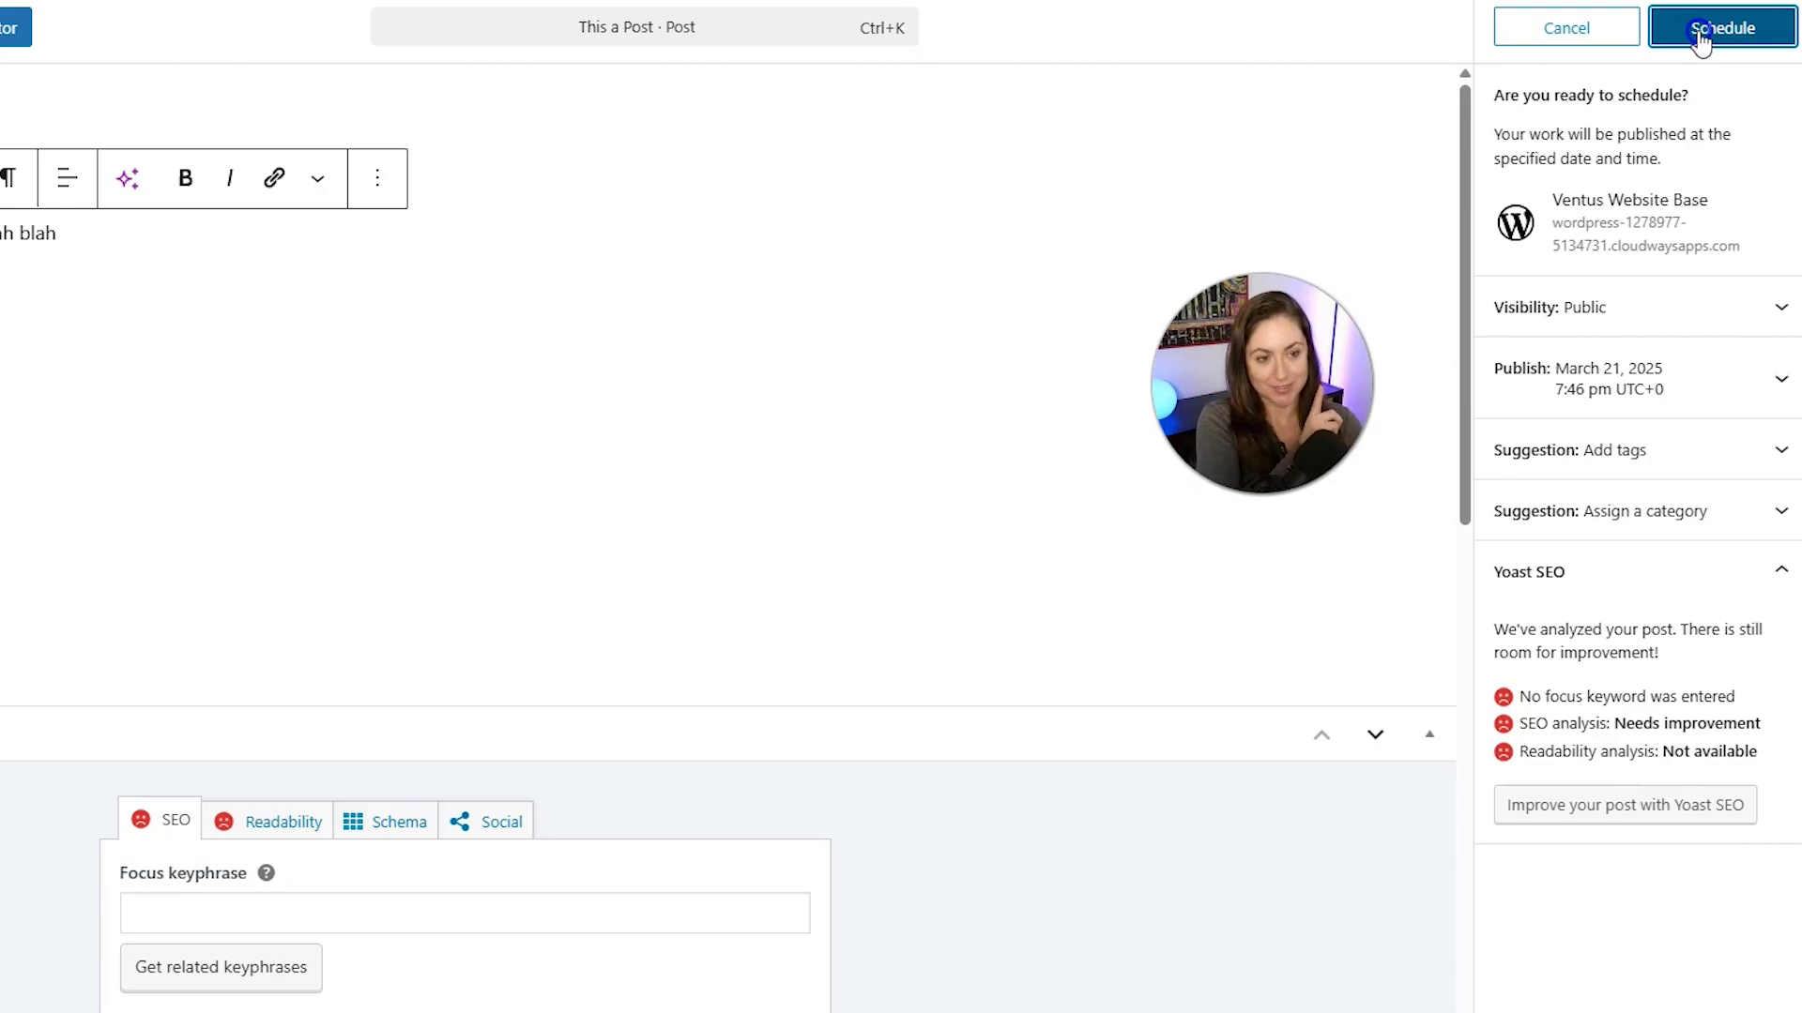
{"action": "left_click", "coordinate": [1701, 35]}
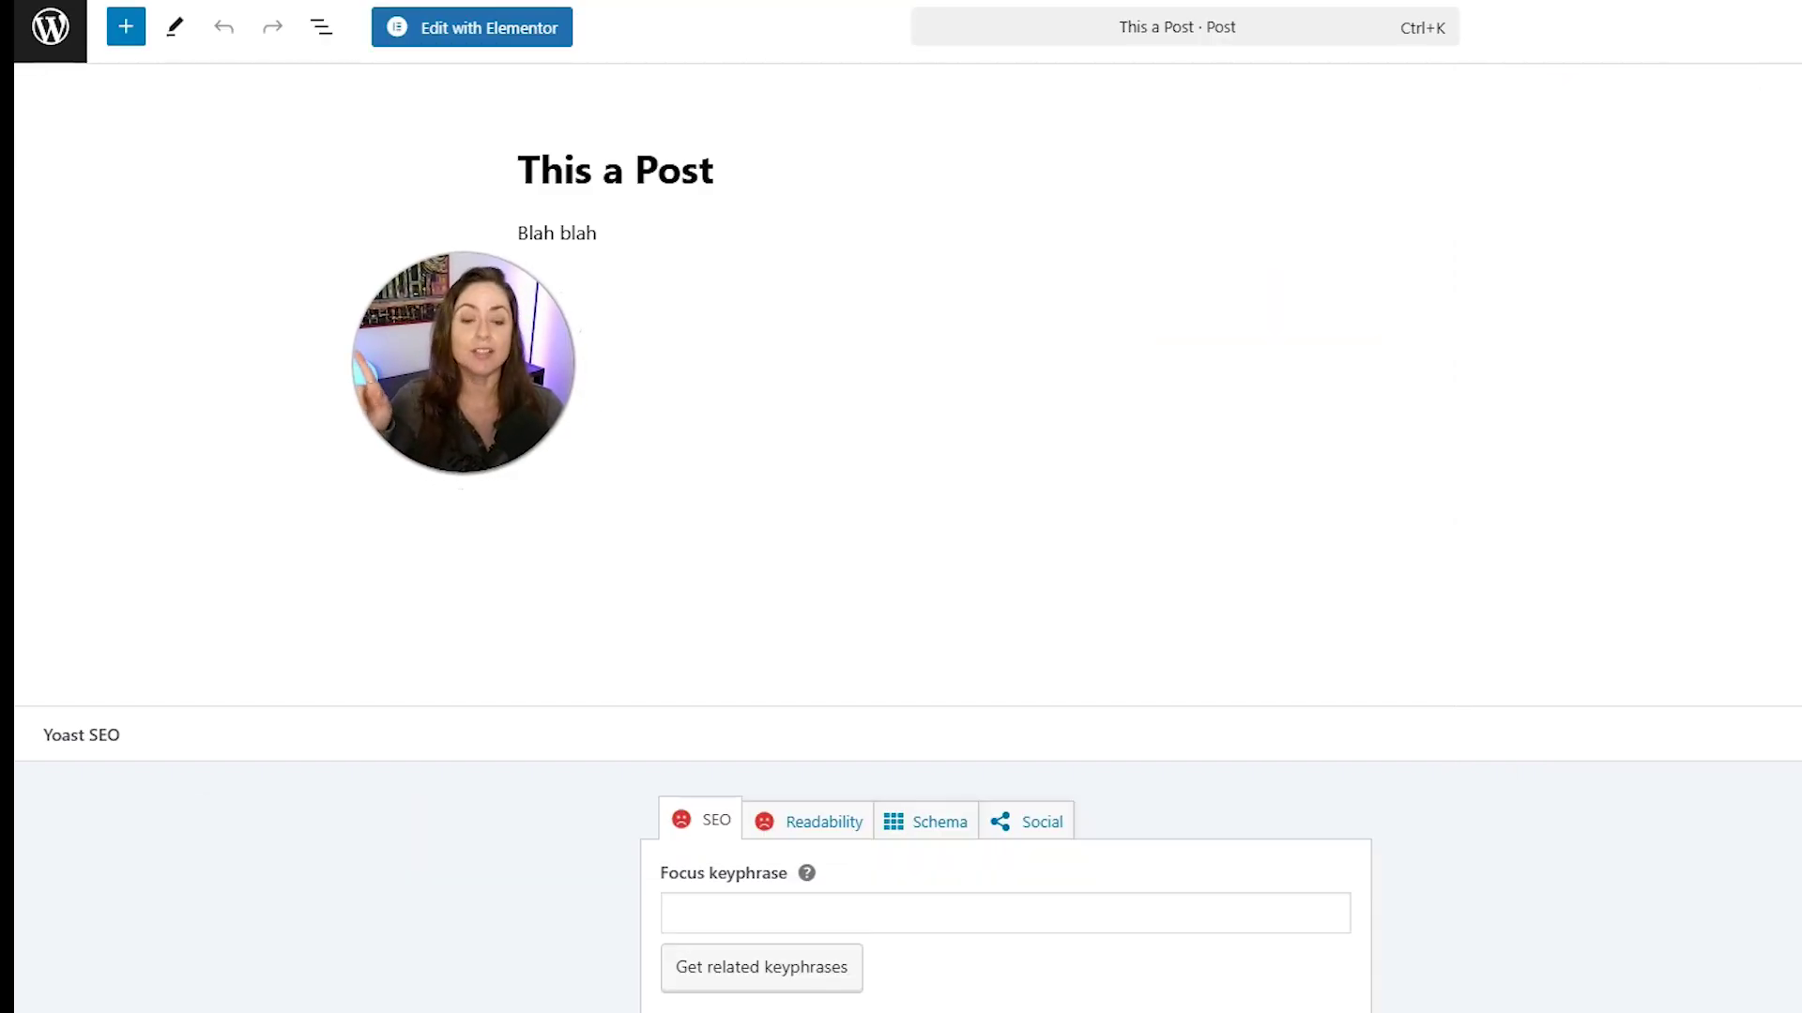
{"action": "left_click", "coordinate": [51, 28]}
{"action": "mouse_move", "coordinate": [83, 403]}
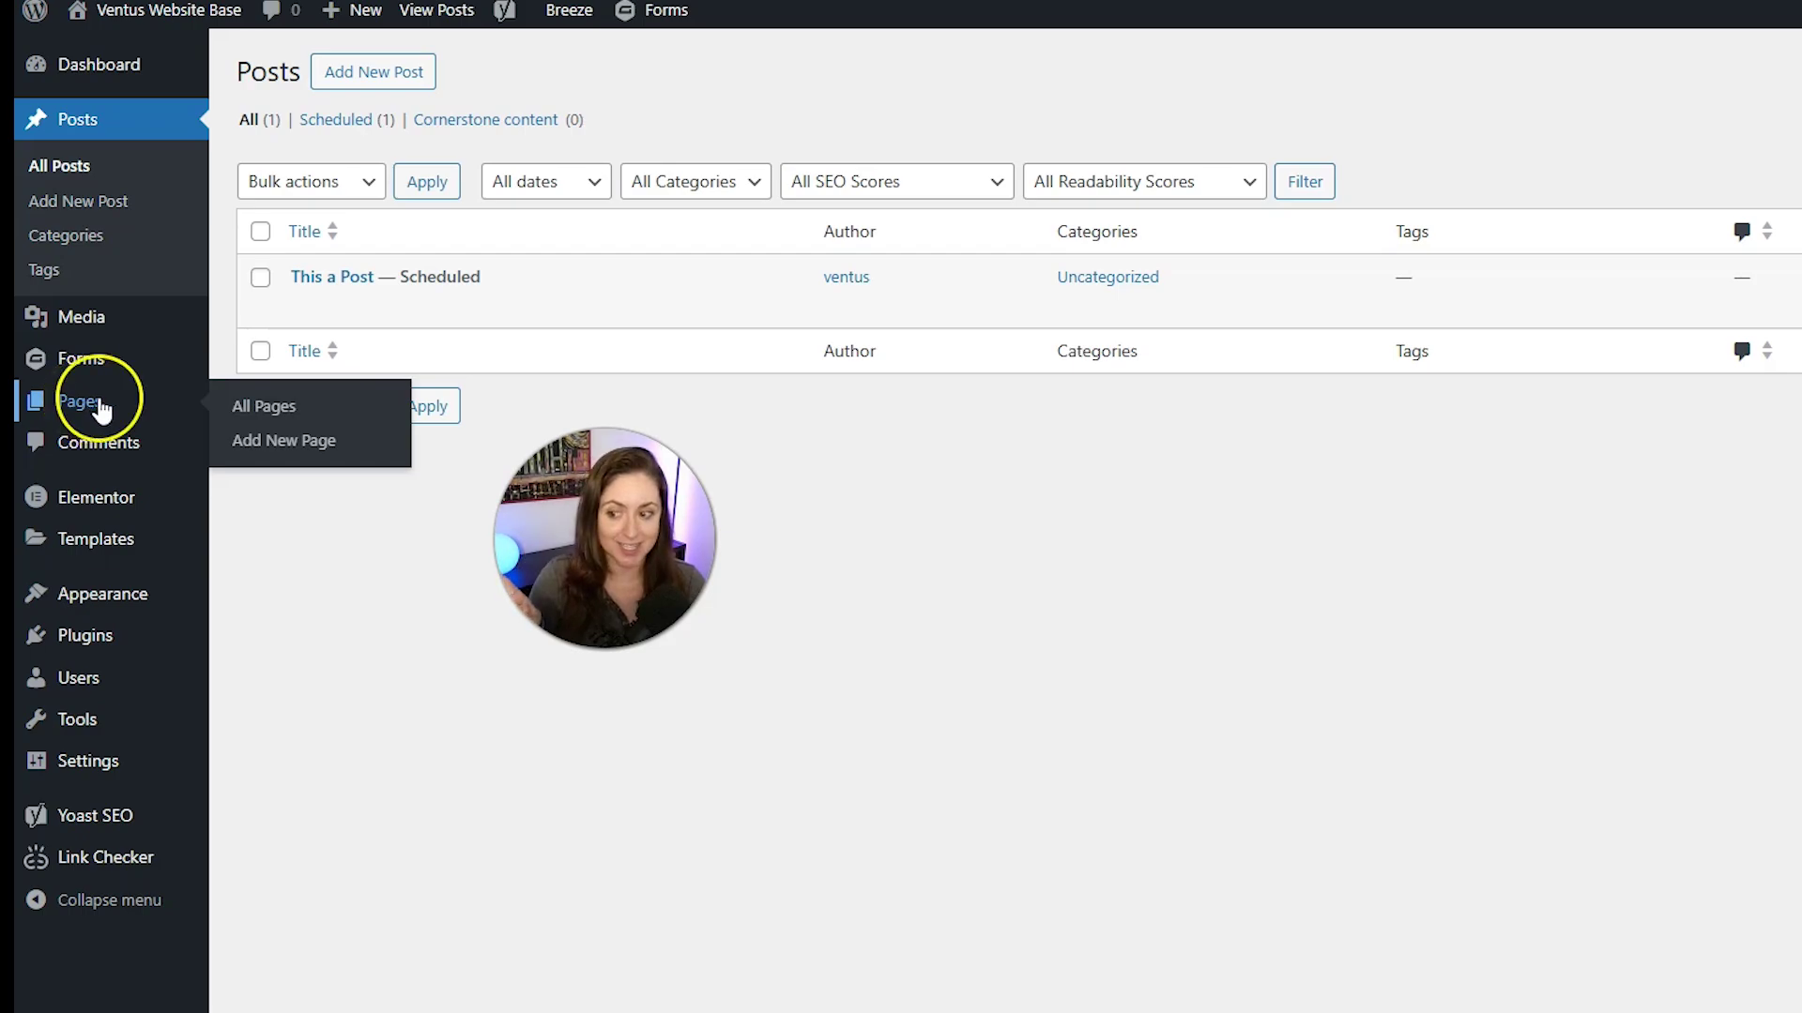
{"action": "left_click", "coordinate": [287, 454]}
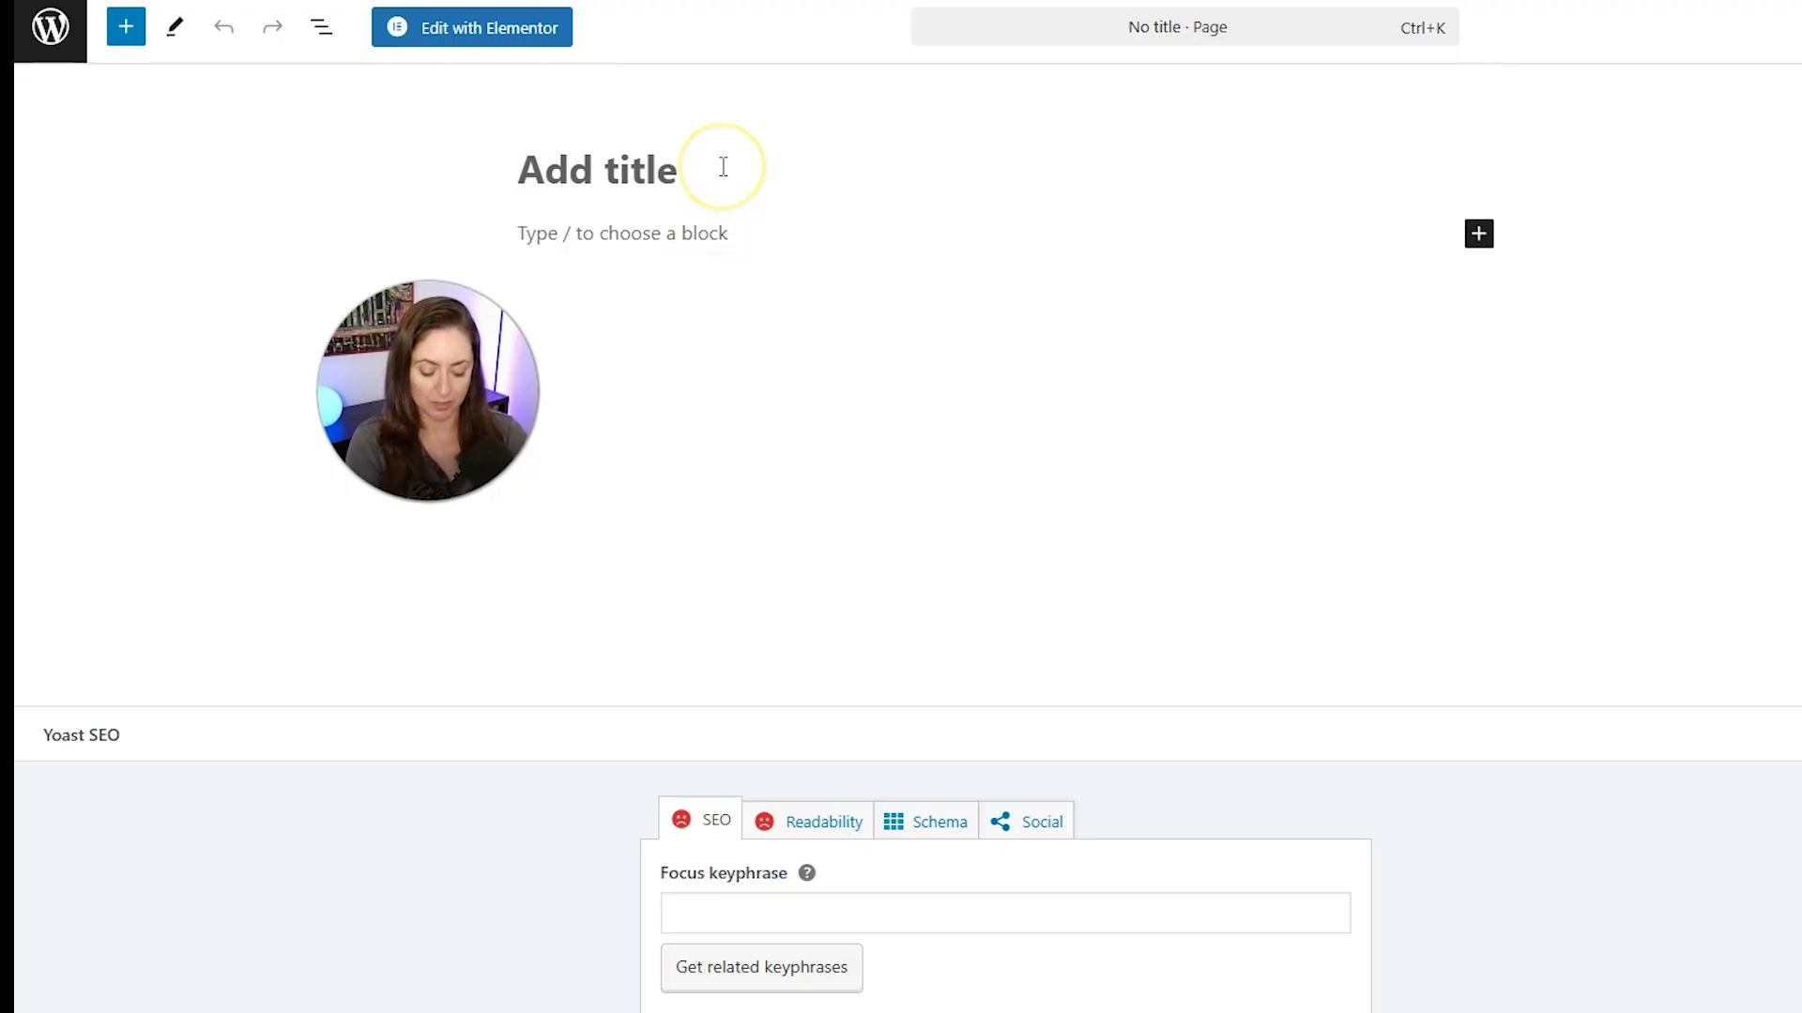
Title the new page 'This is a Page' and add a 'Blah Blah' paragraph.
{"action": "left_click", "coordinate": [722, 166]}
{"action": "type", "text": "This "}
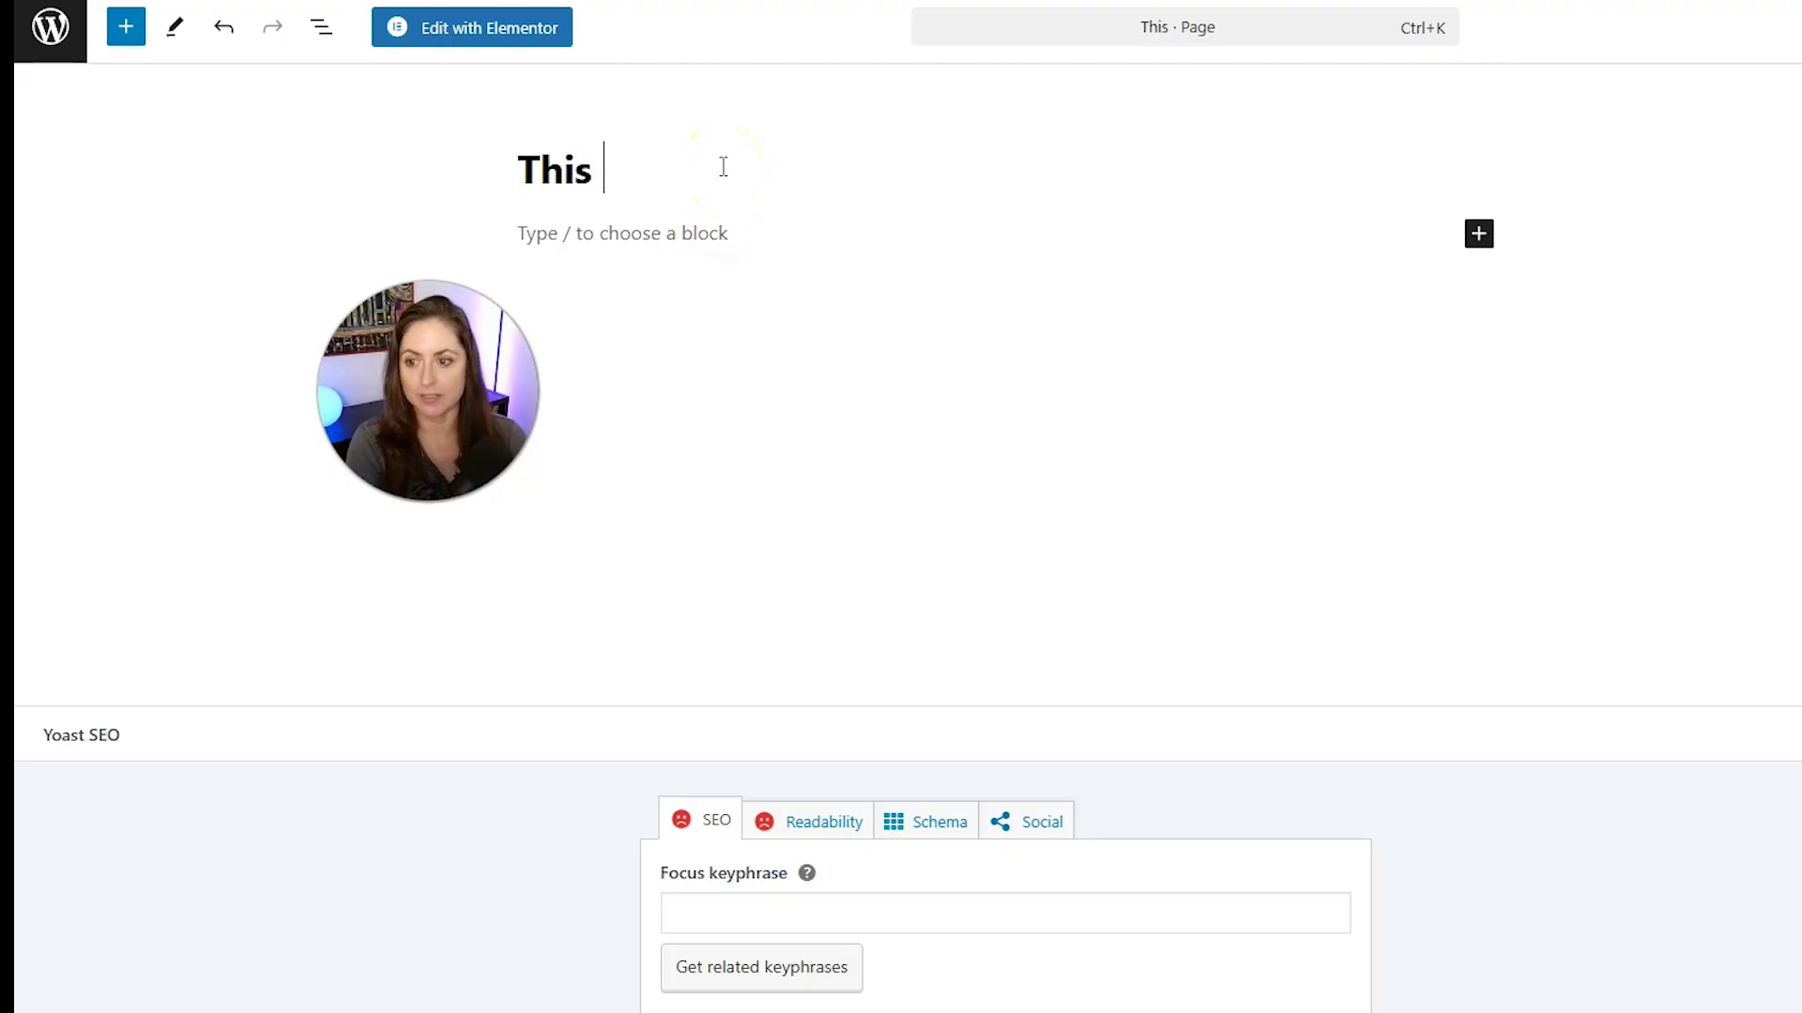
{"action": "type", "text": "is a Page"}
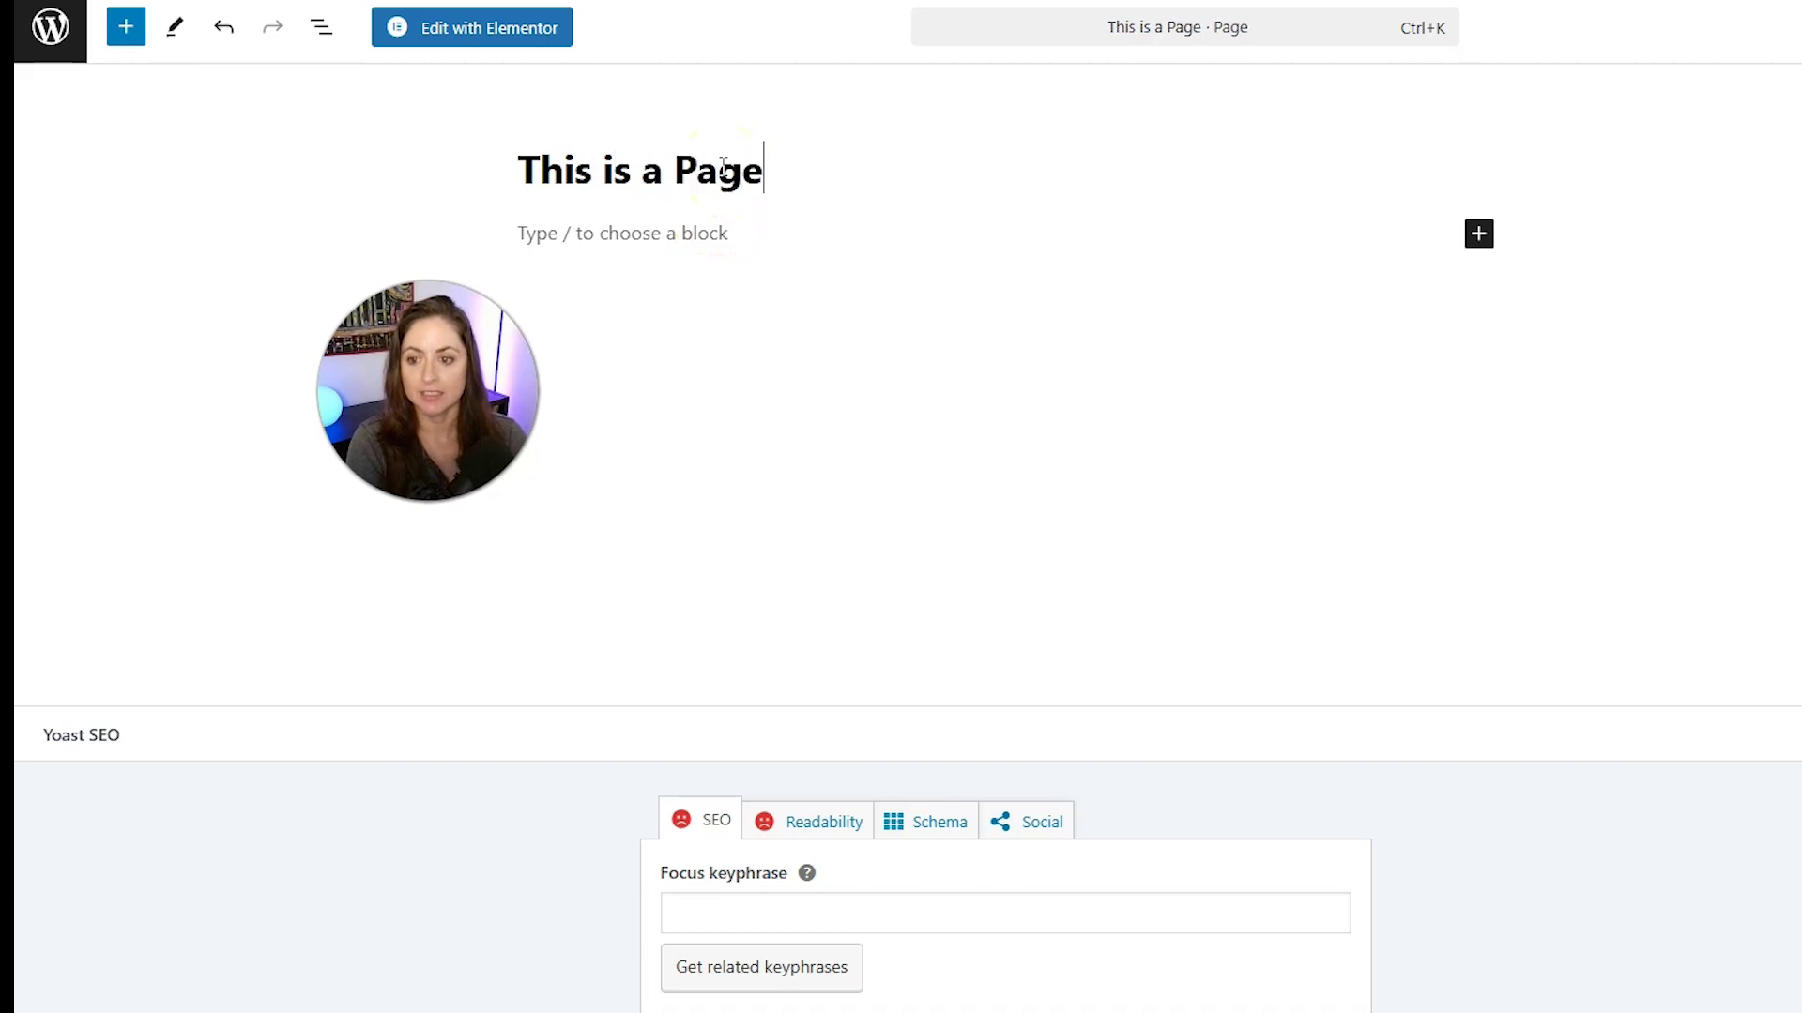
{"action": "left_click", "coordinate": [700, 246]}
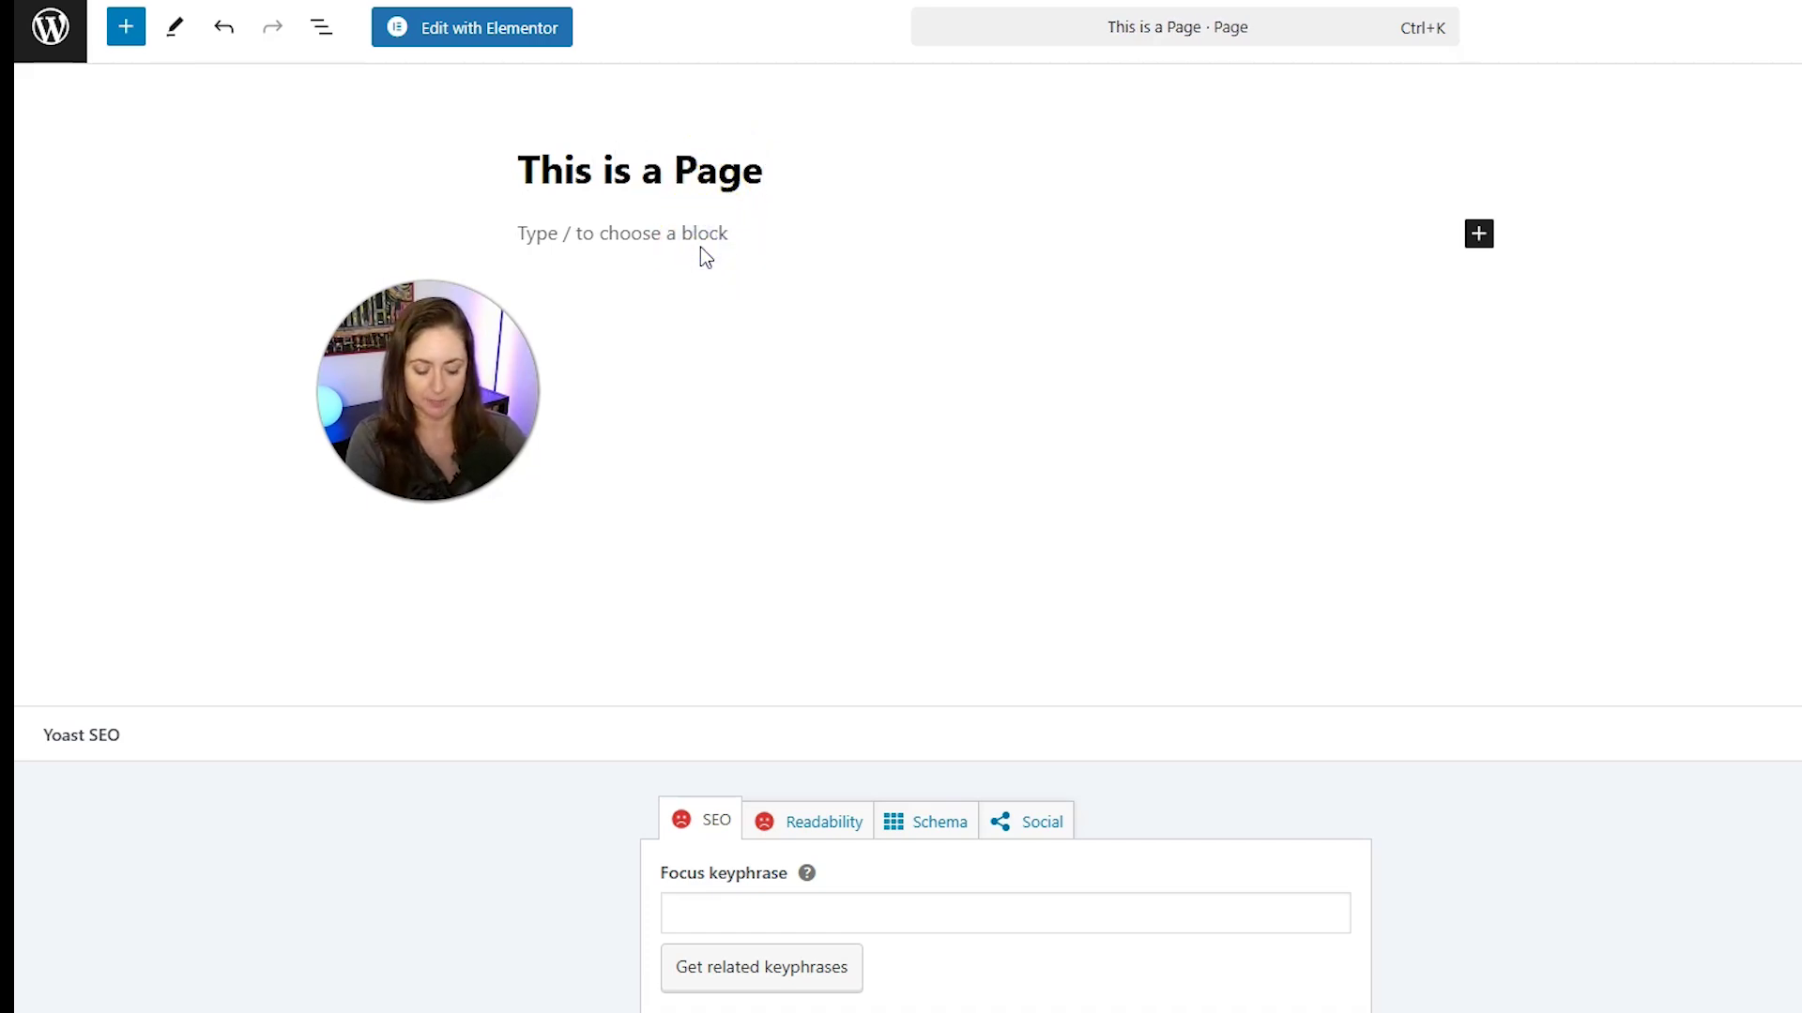
{"action": "type", "text": "Blah Blah"}
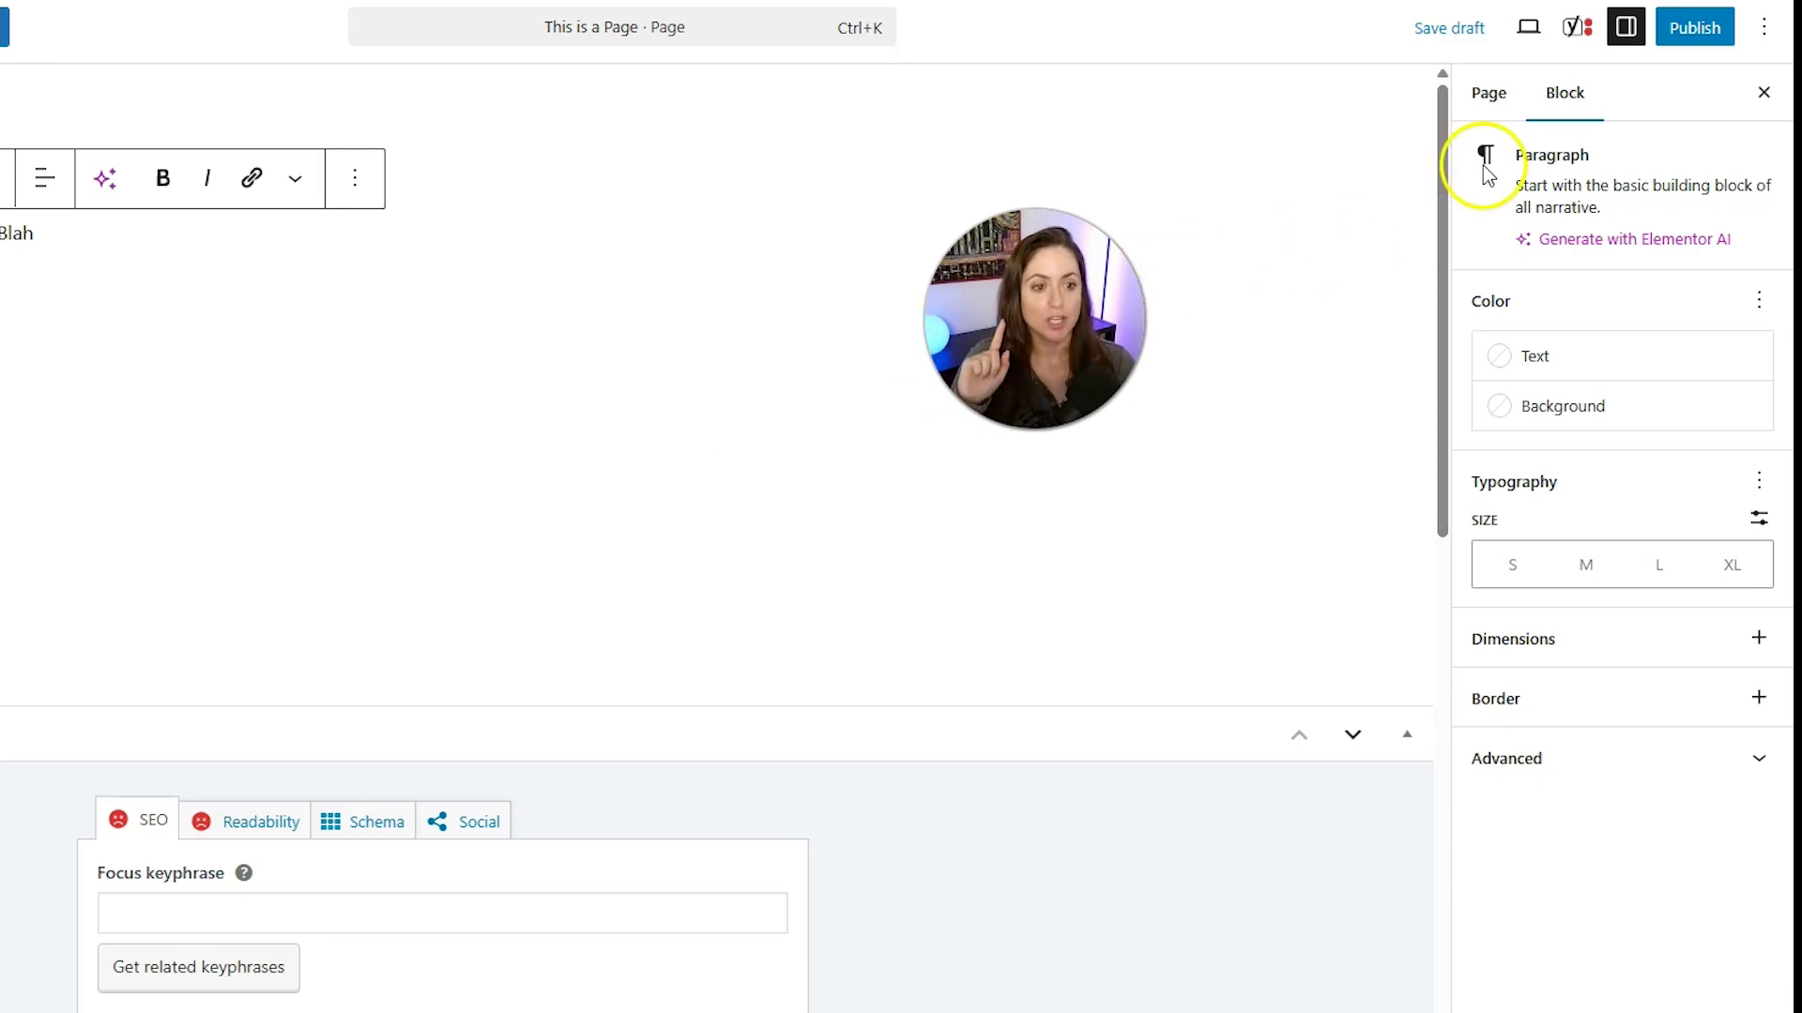
Set About as the parent page of 'This is a Page'.
{"action": "left_click", "coordinate": [1489, 113]}
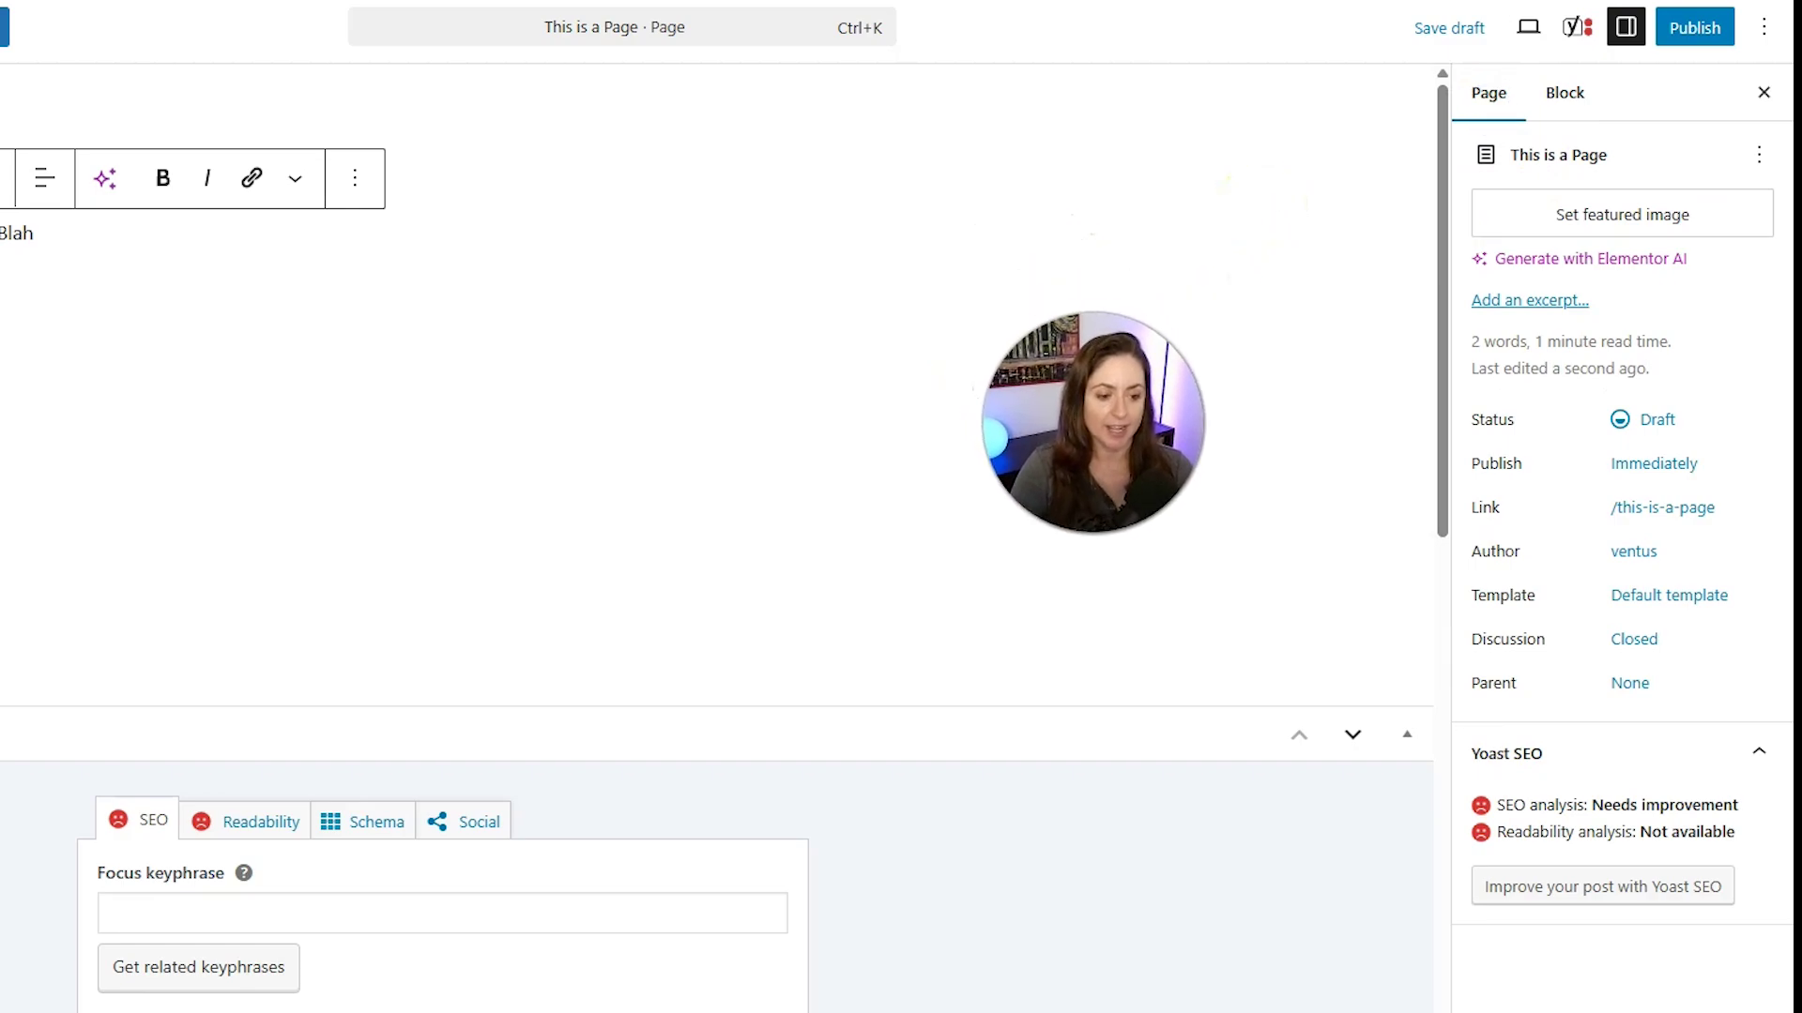
{"action": "left_click", "coordinate": [1628, 685]}
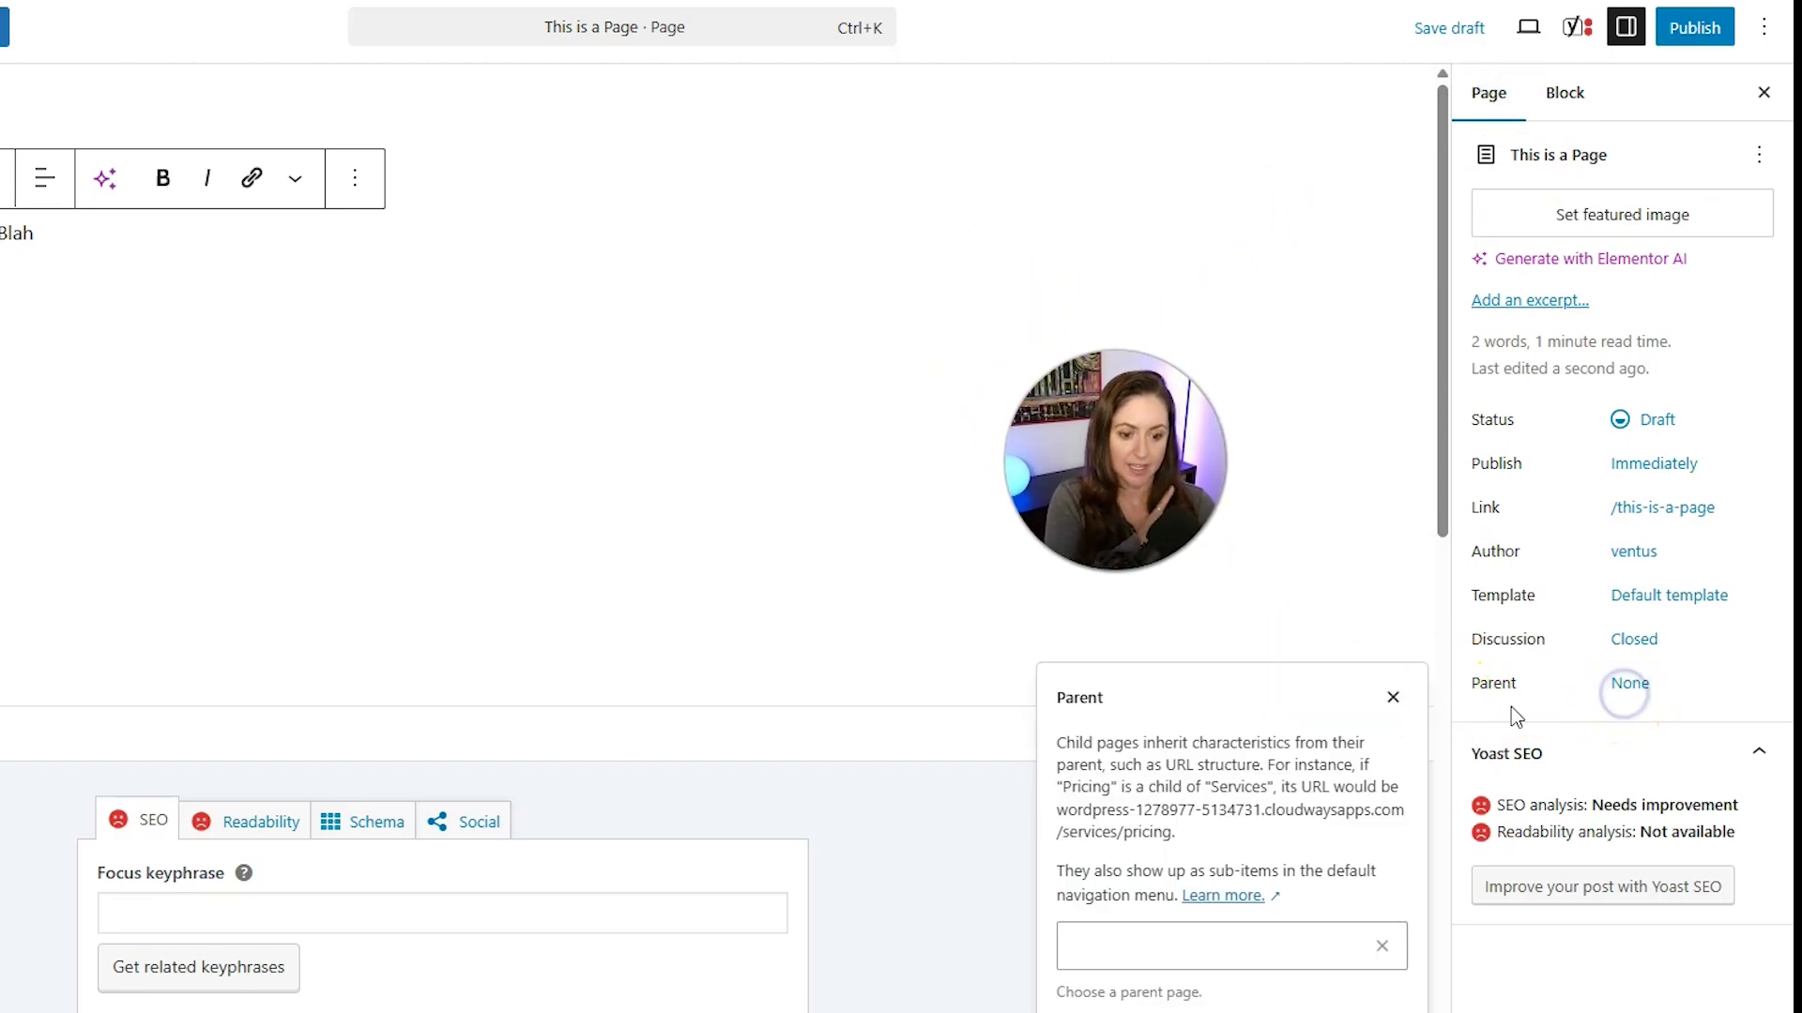
{"action": "left_click", "coordinate": [1191, 942]}
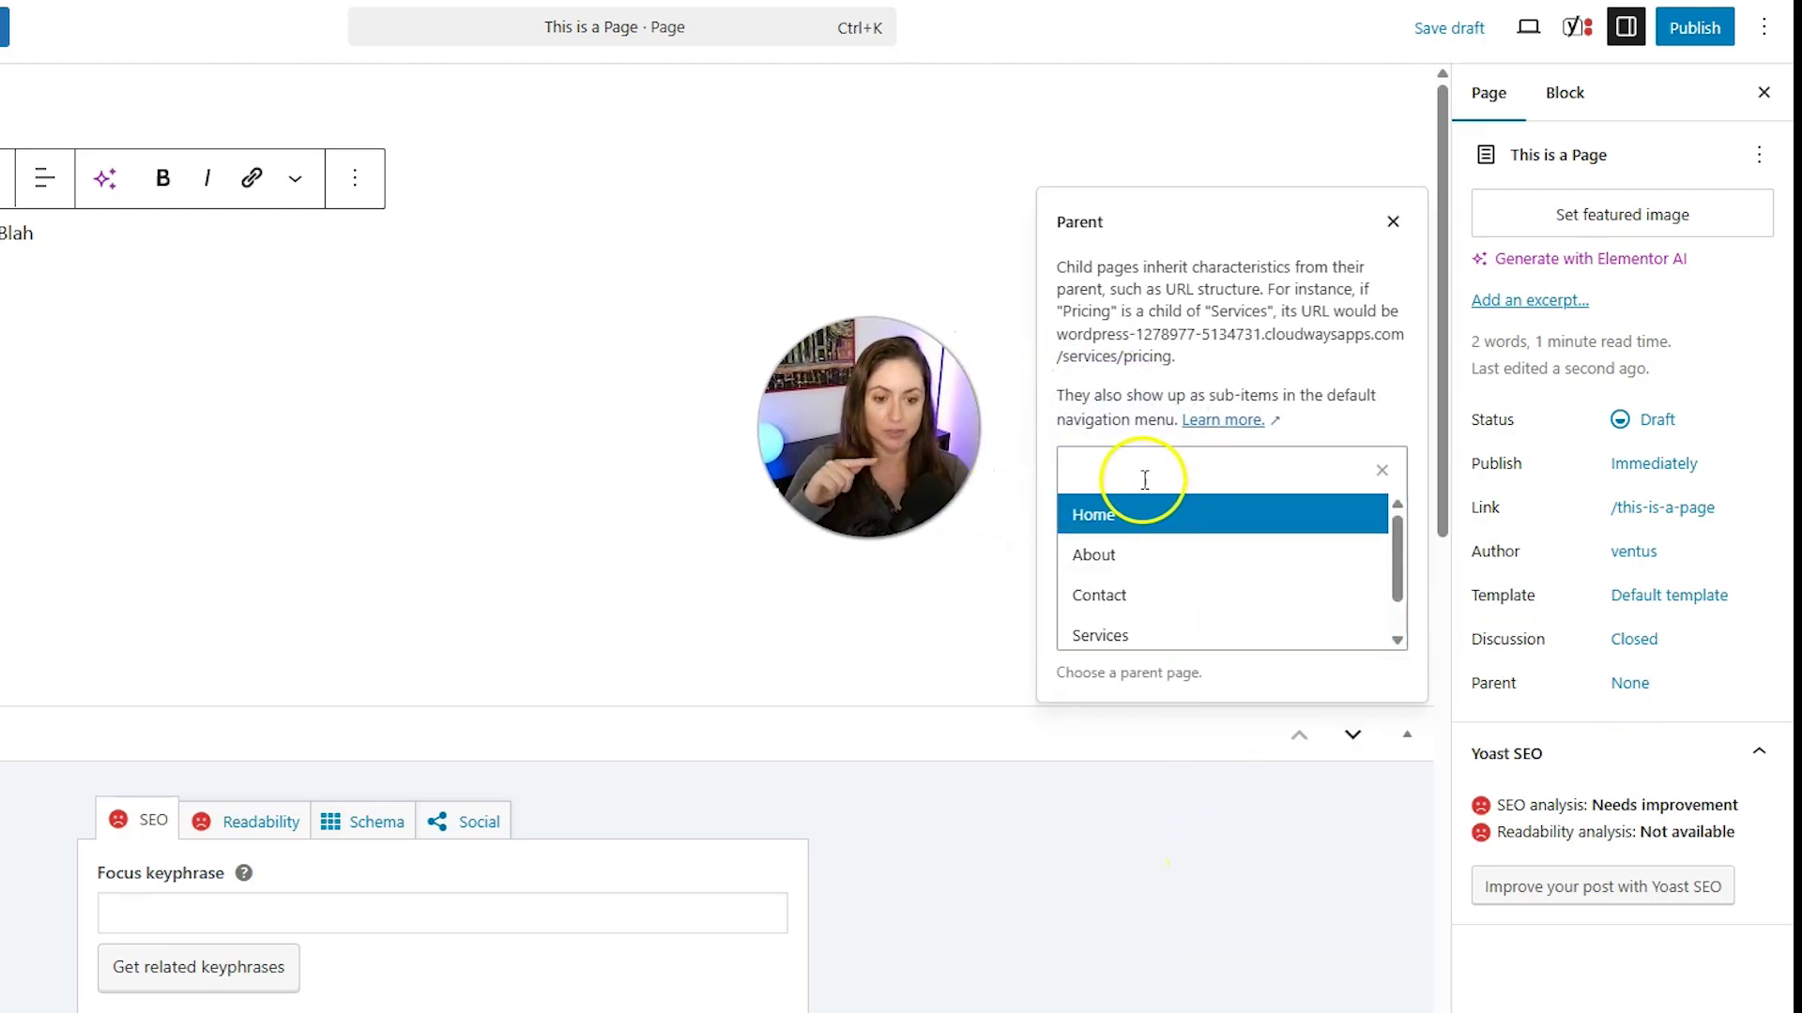
{"action": "scroll", "coordinate": [1146, 615], "scroll_direction": "down", "scroll_amount": 1}
{"action": "scroll", "coordinate": [1142, 617], "scroll_direction": "up", "scroll_amount": 1}
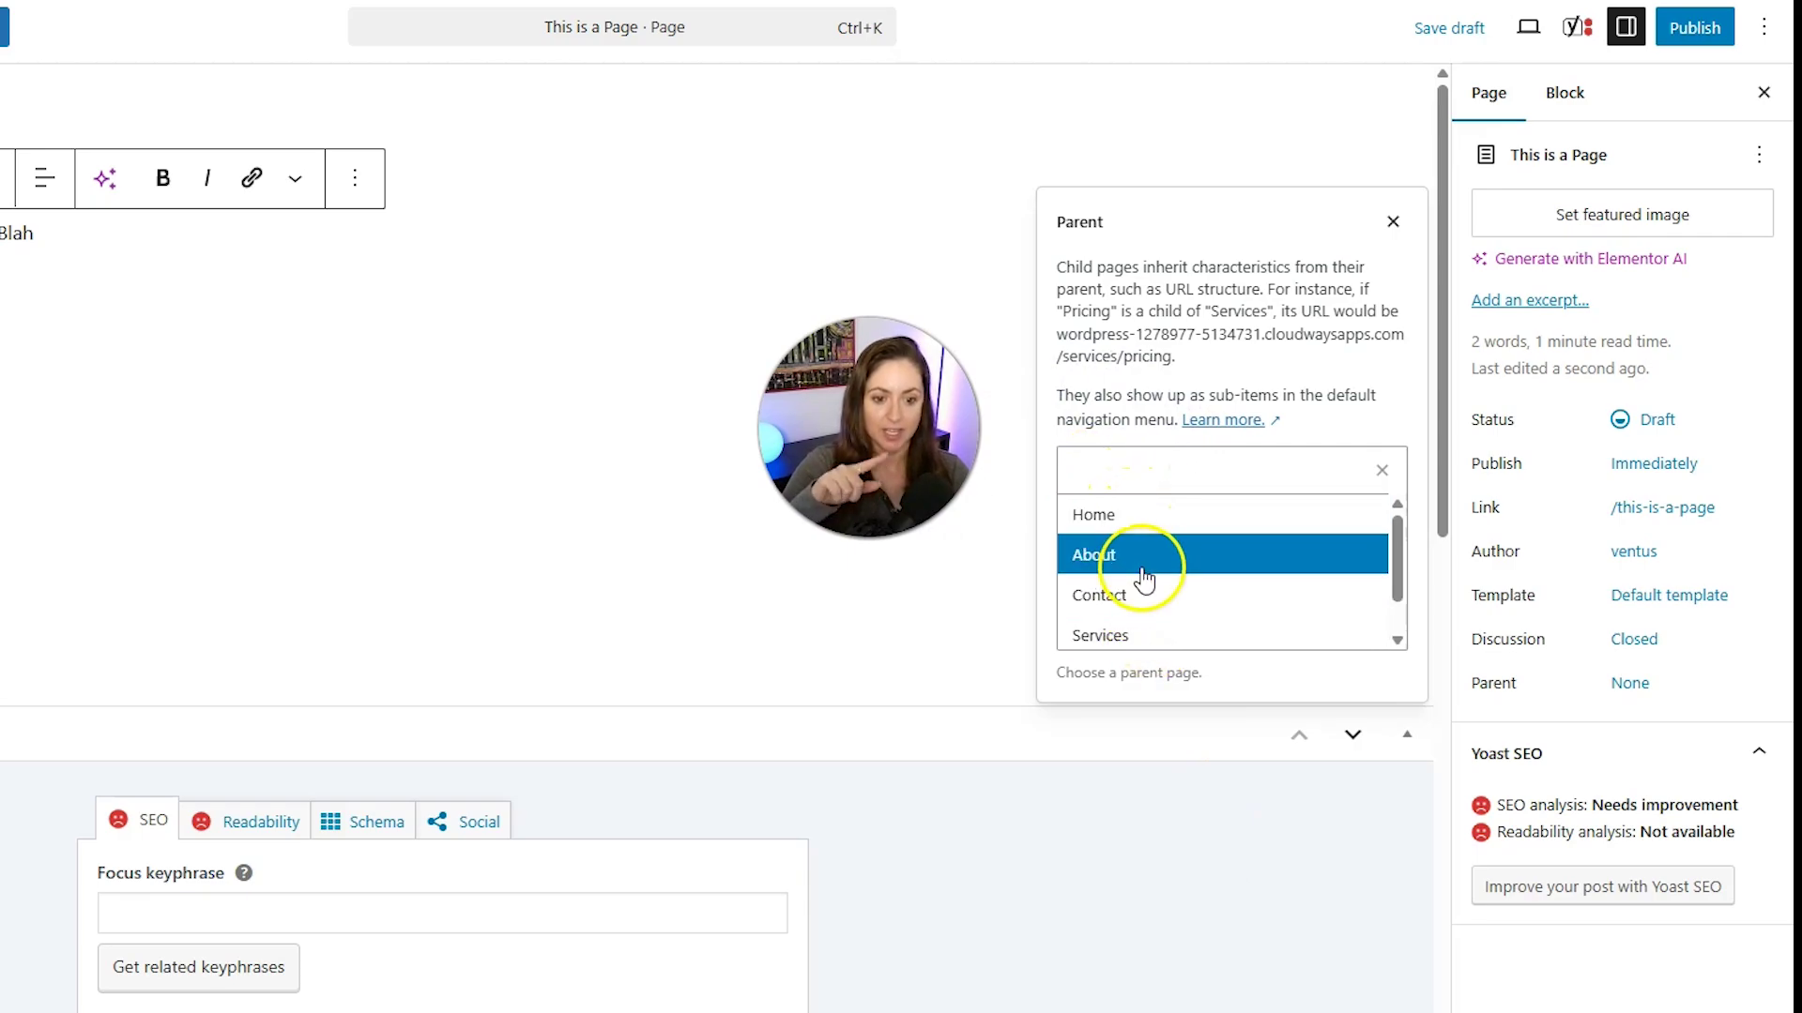
{"action": "left_click", "coordinate": [1141, 559]}
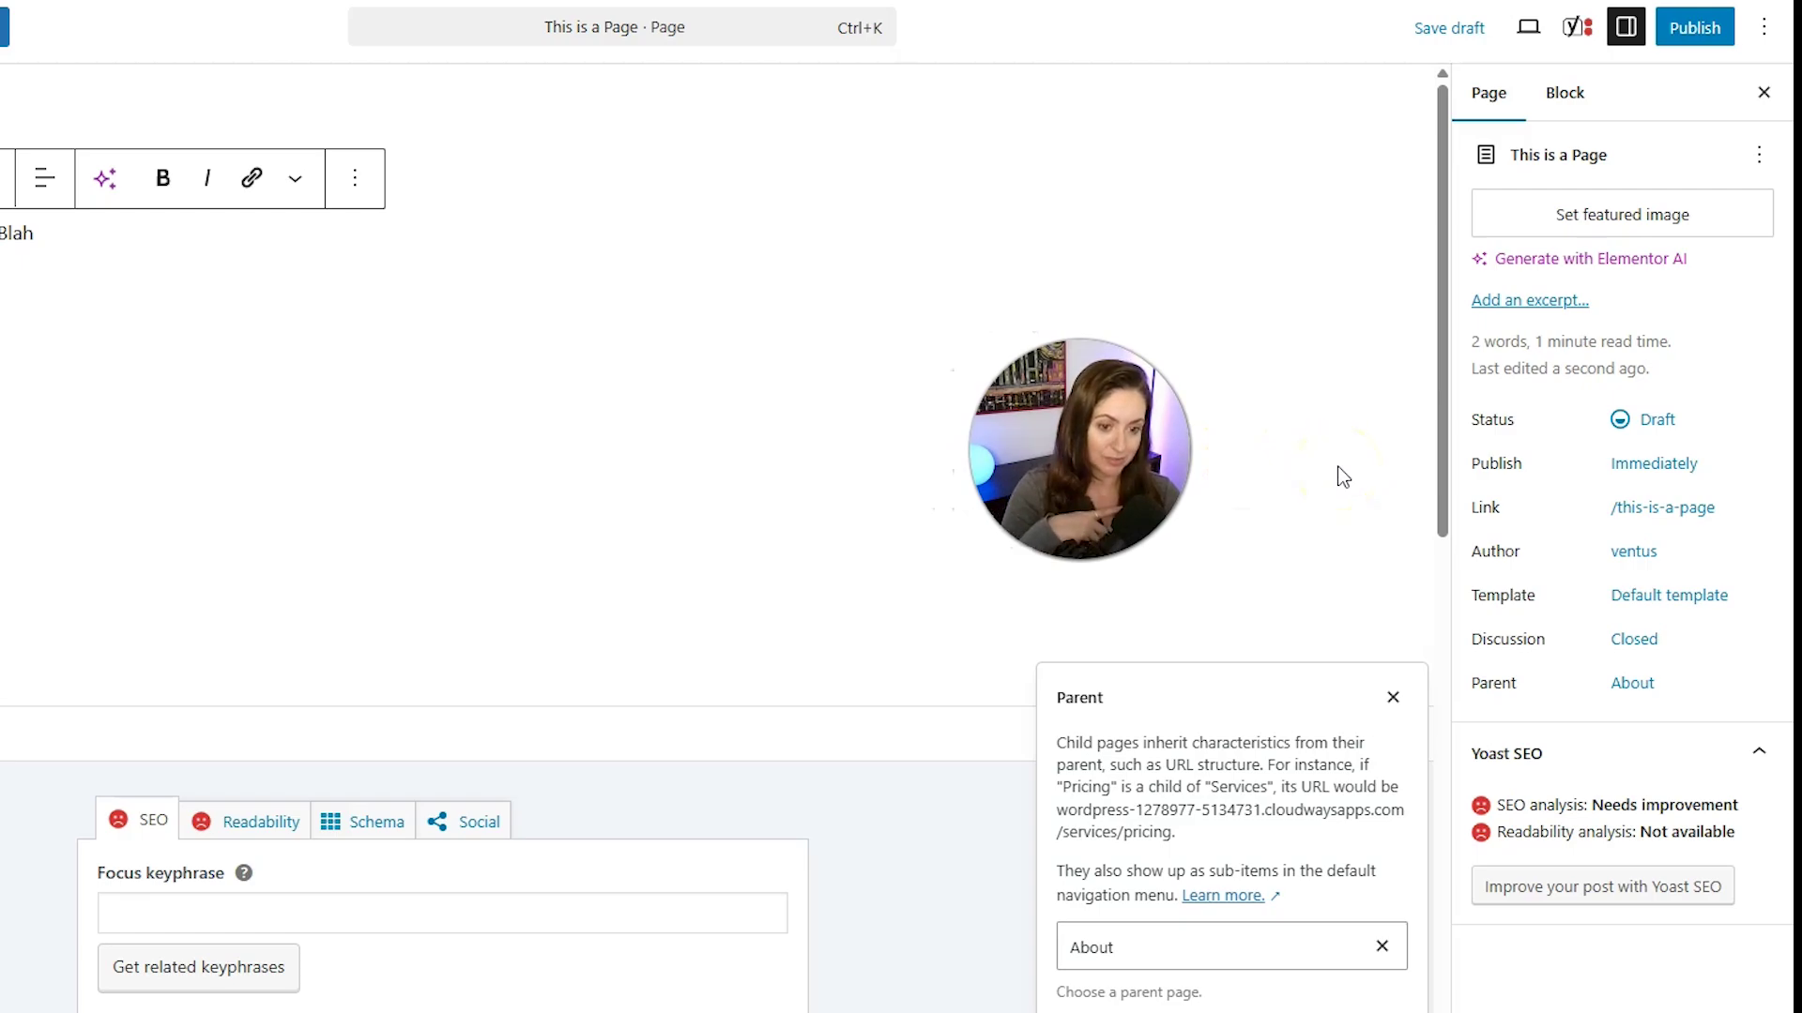
Publish 'This is a Page' immediately with public visibility.
{"action": "left_click", "coordinate": [1637, 472]}
{"action": "left_click", "coordinate": [1314, 547]}
{"action": "left_click", "coordinate": [1241, 602]}
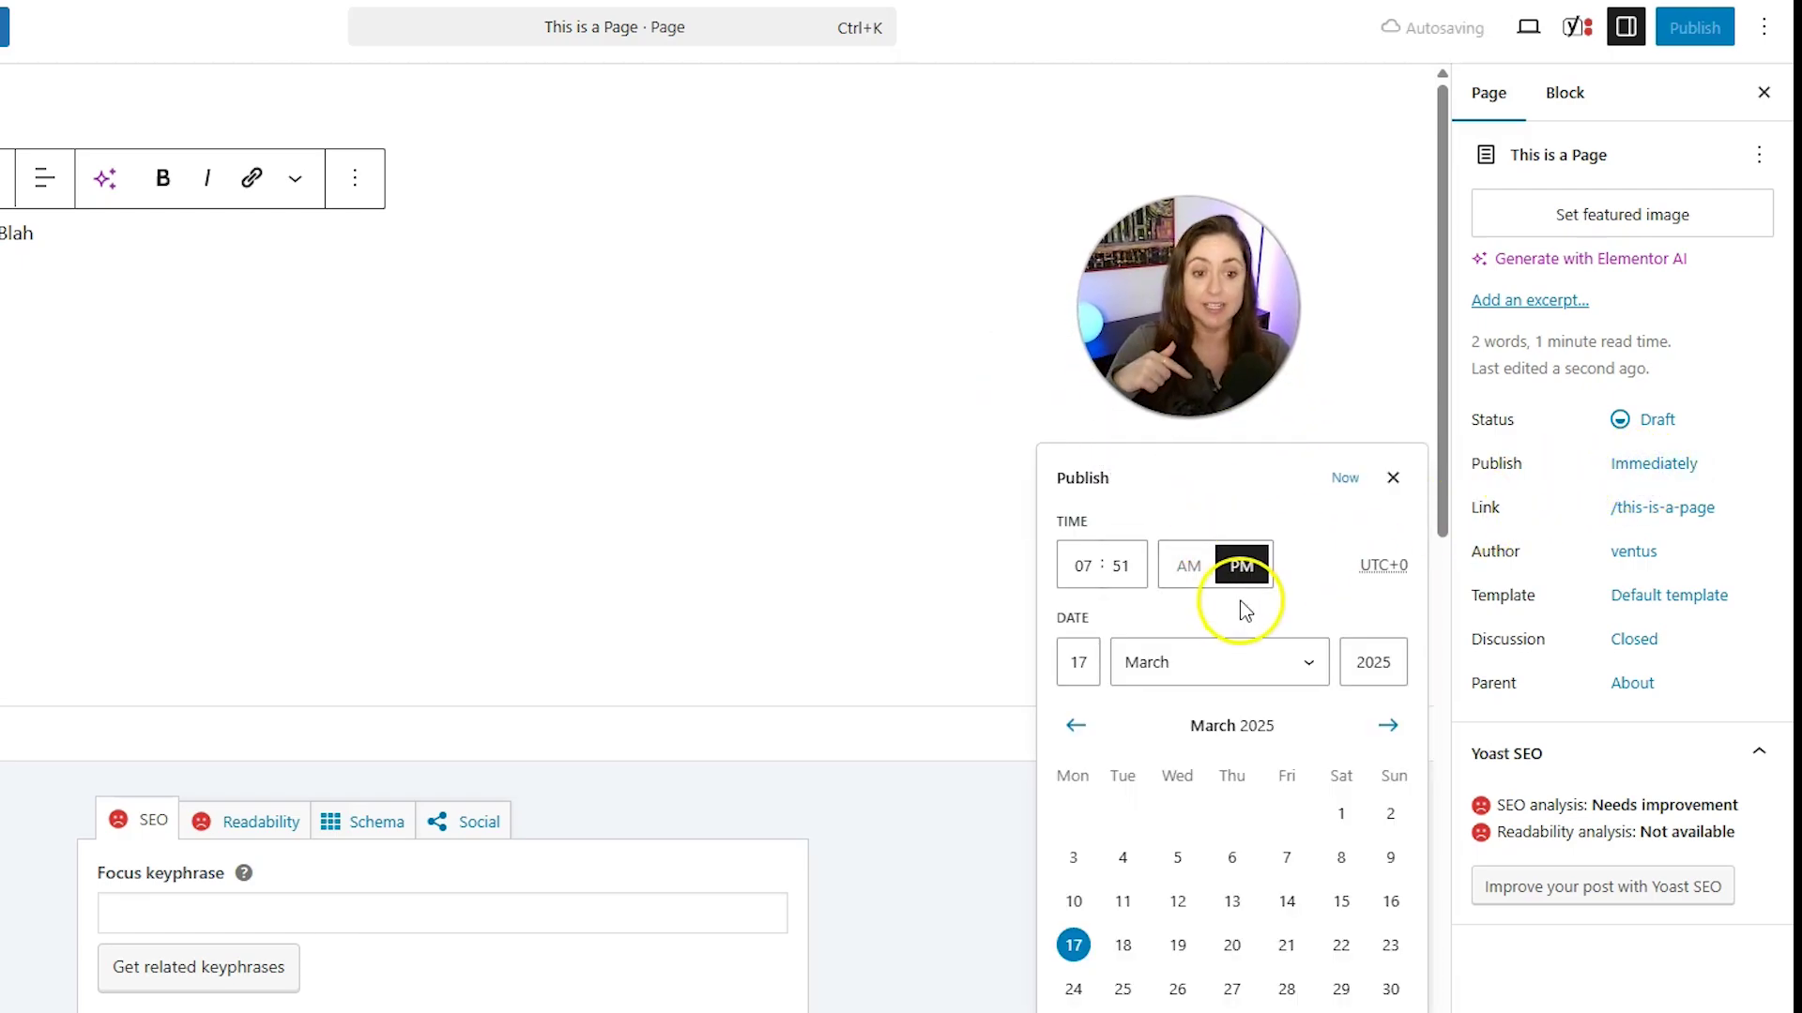
{"action": "left_click", "coordinate": [1347, 356]}
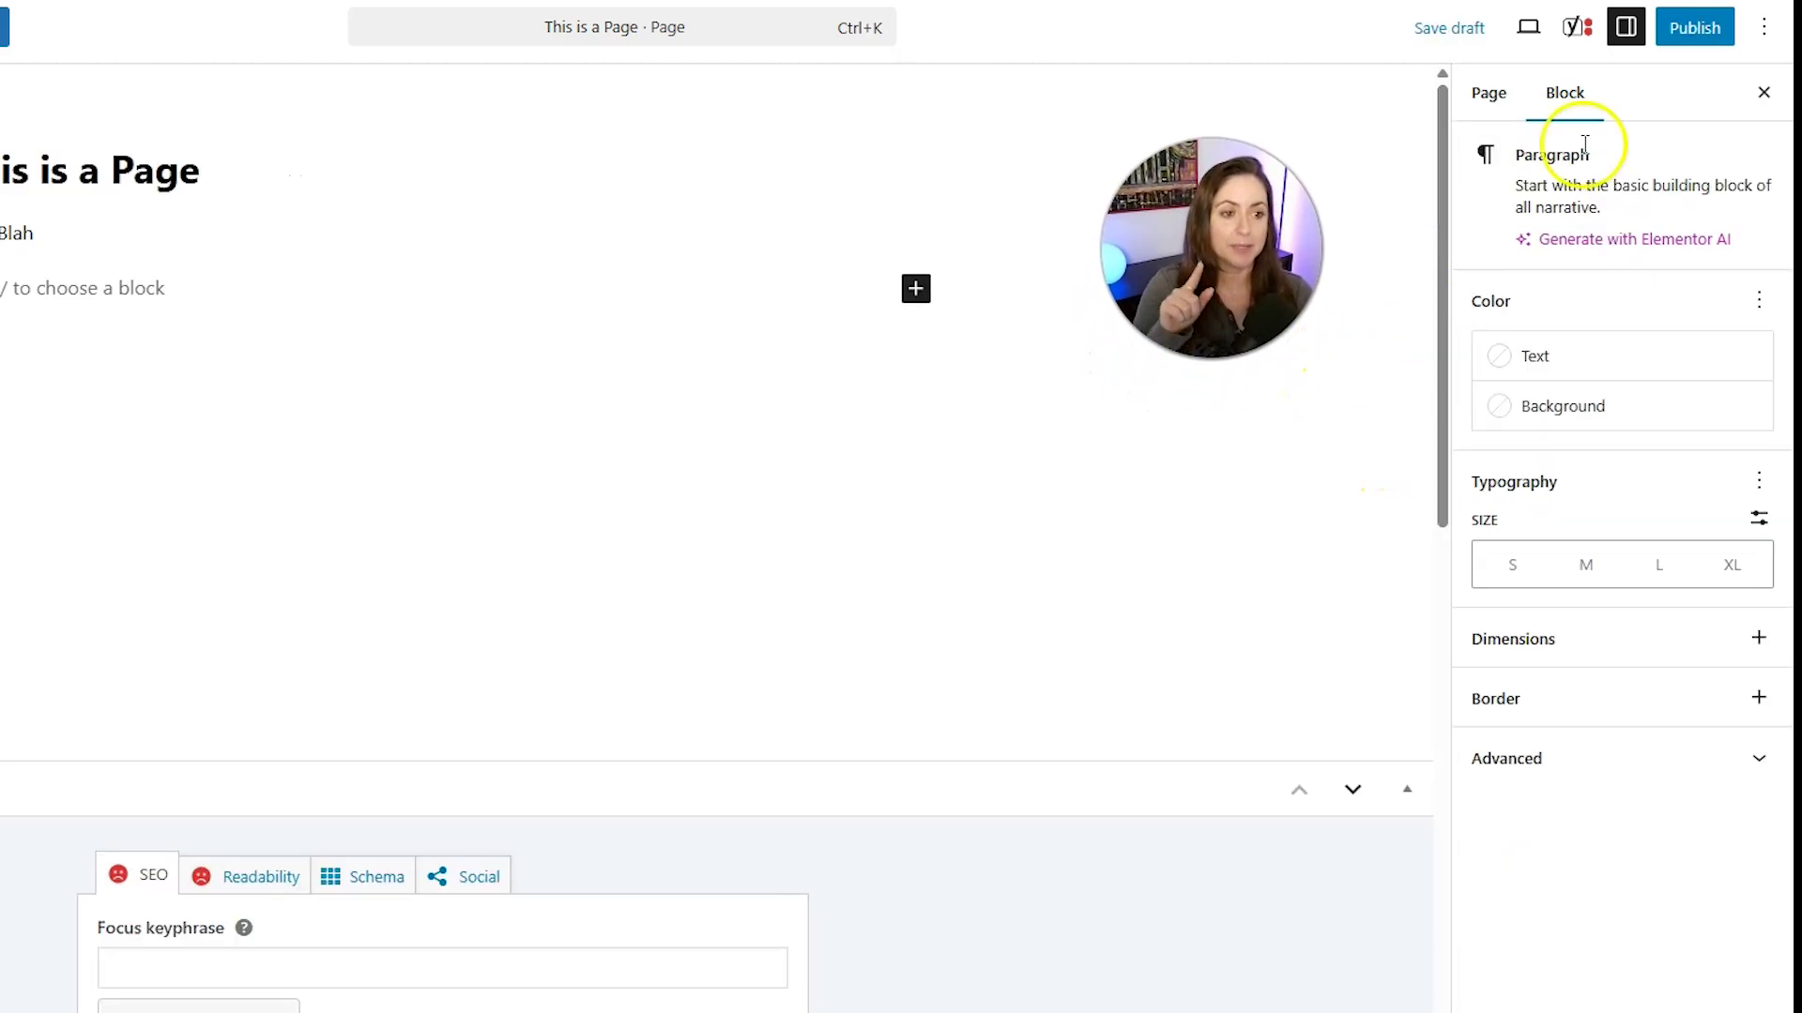
{"action": "left_click", "coordinate": [1679, 38]}
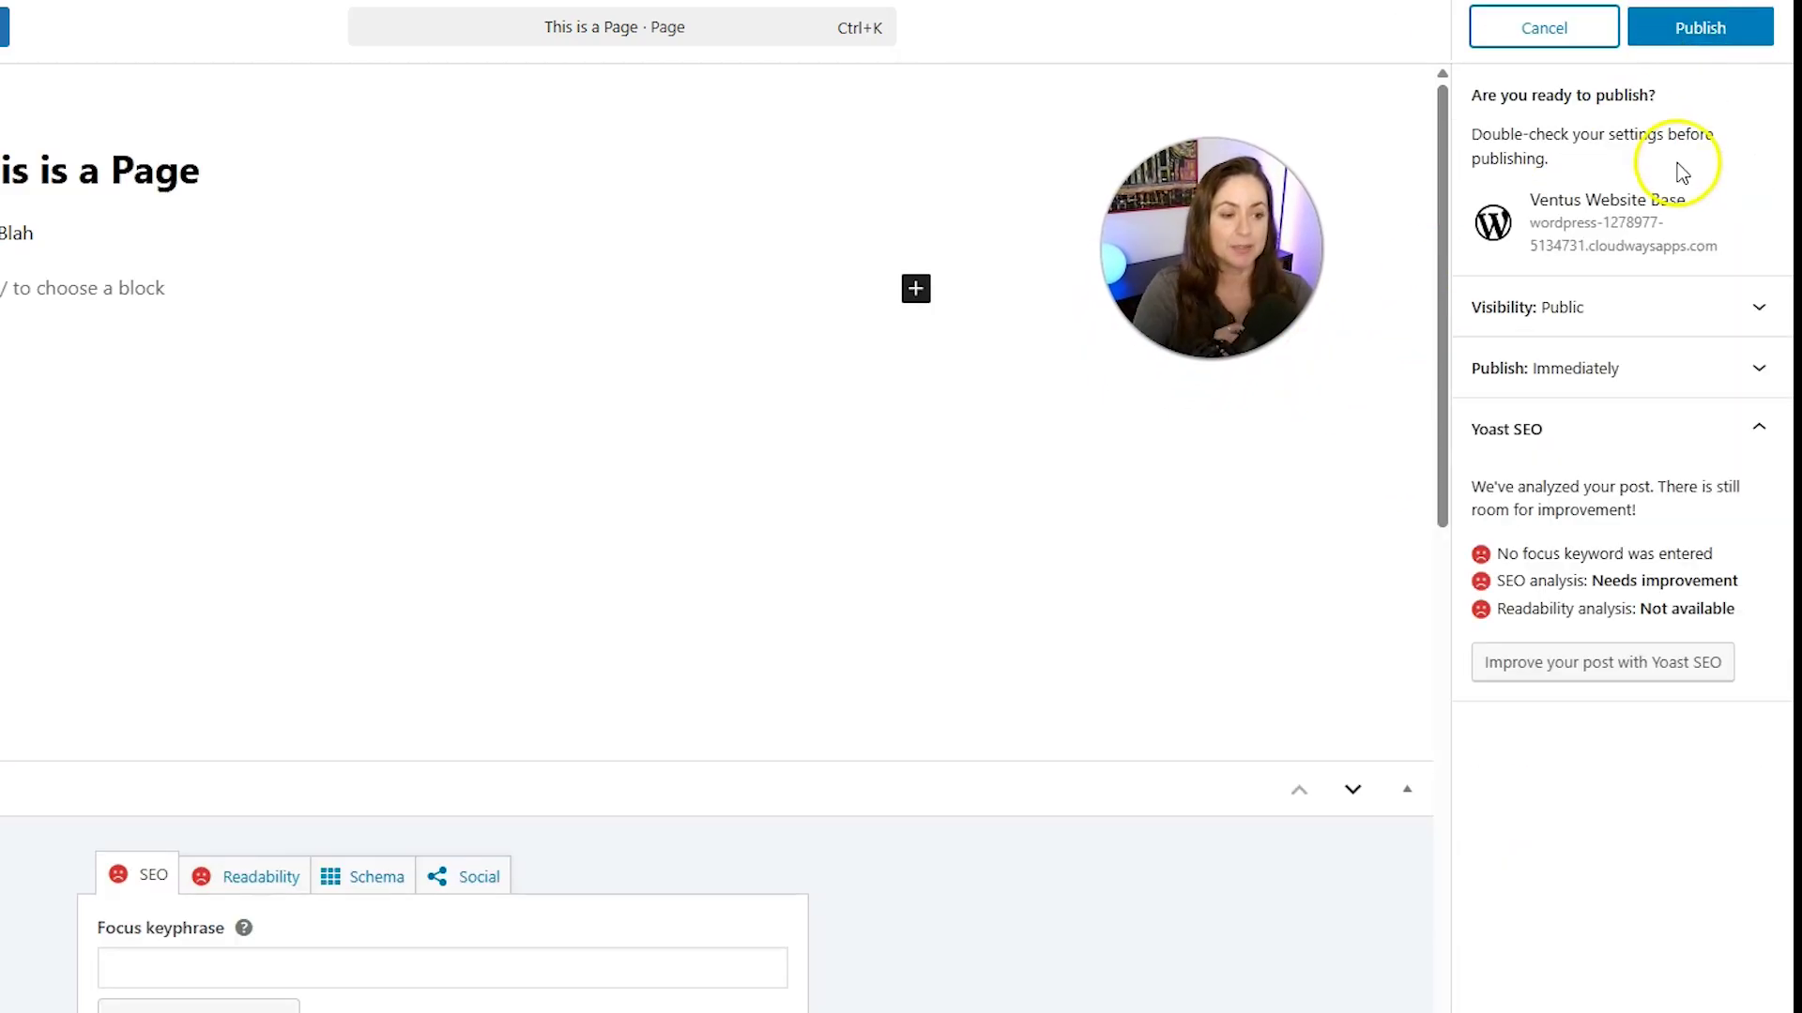
{"action": "left_click", "coordinate": [1703, 36]}
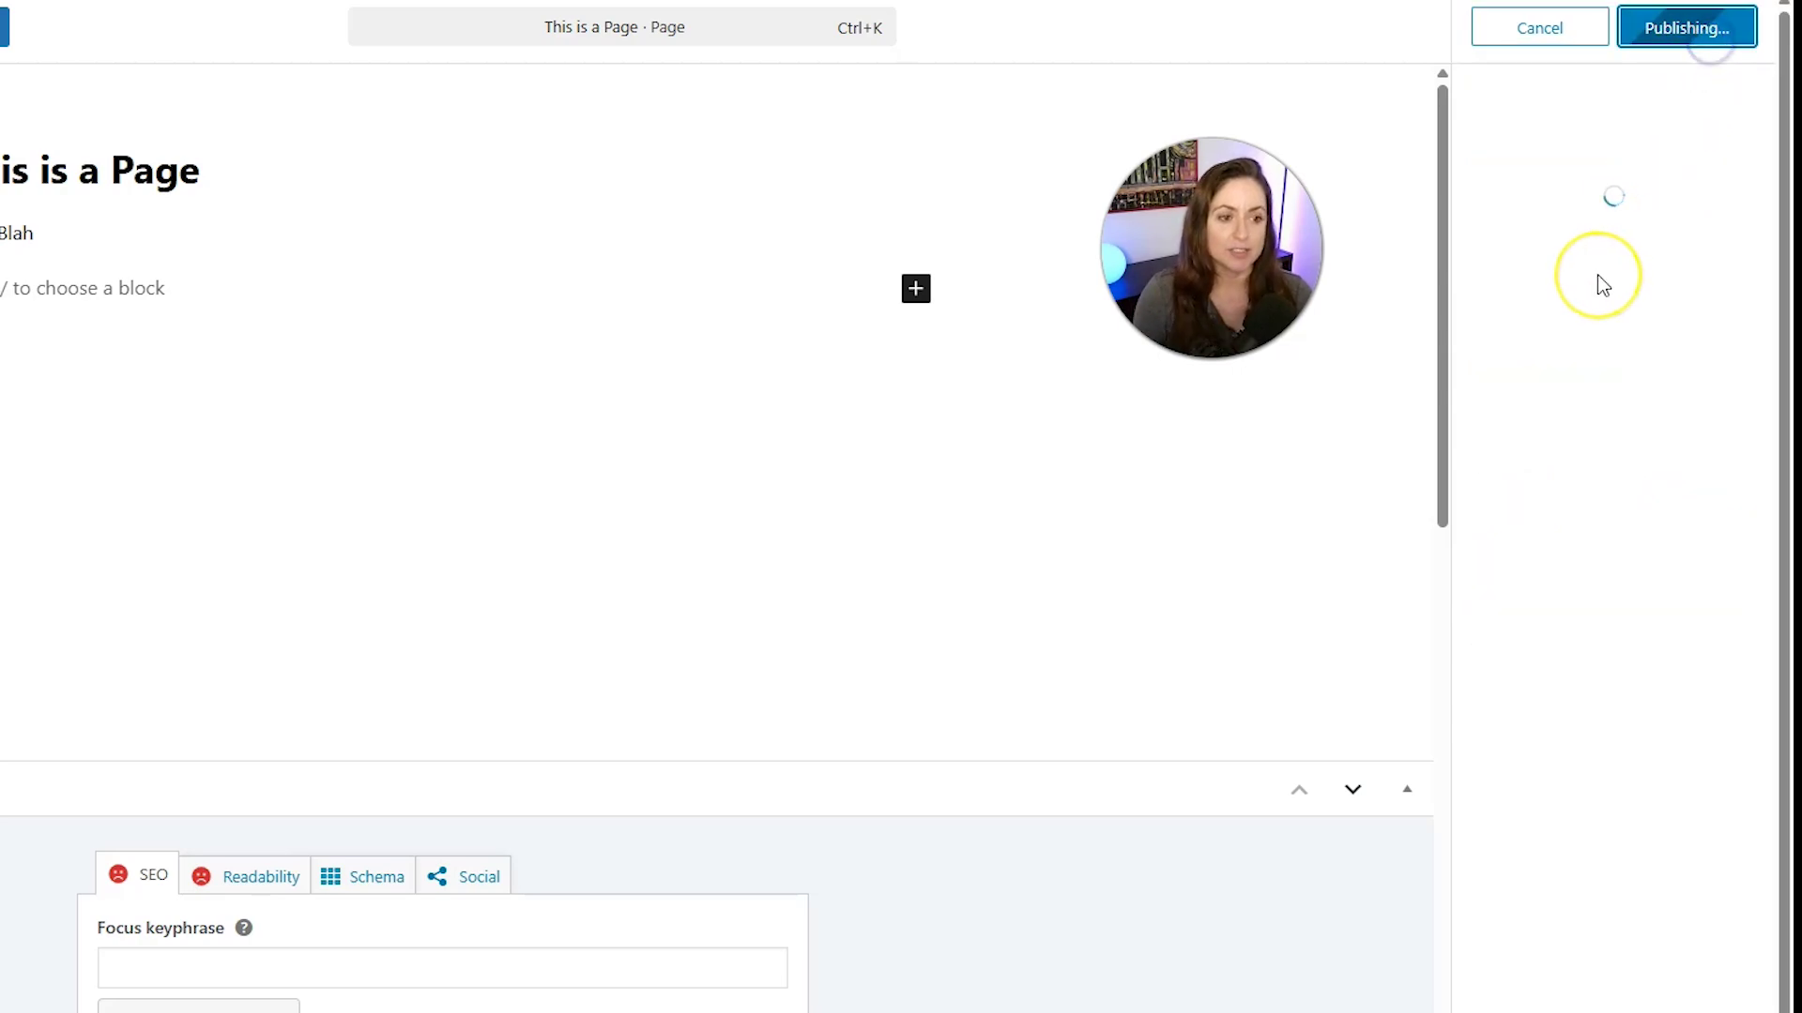